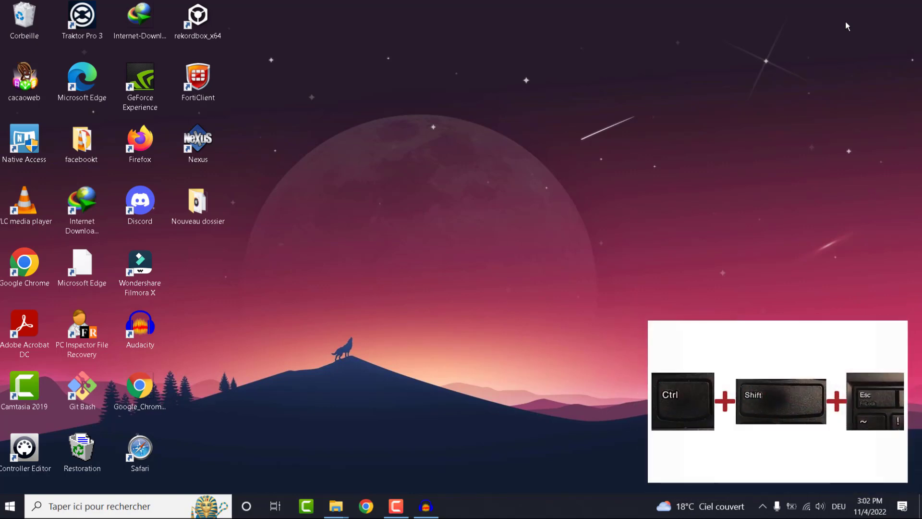
Open the Task Manager and show the list of startup programs with their startup impact.
right_click(604, 510)
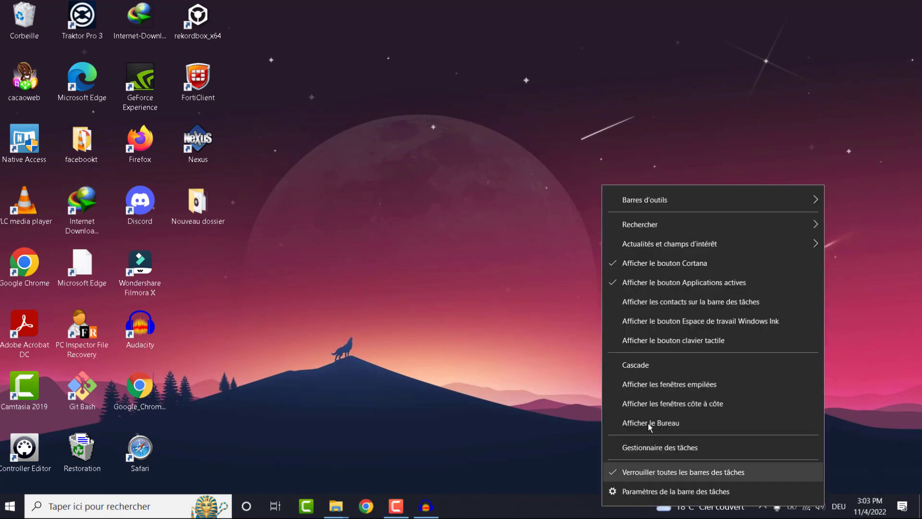
click(658, 449)
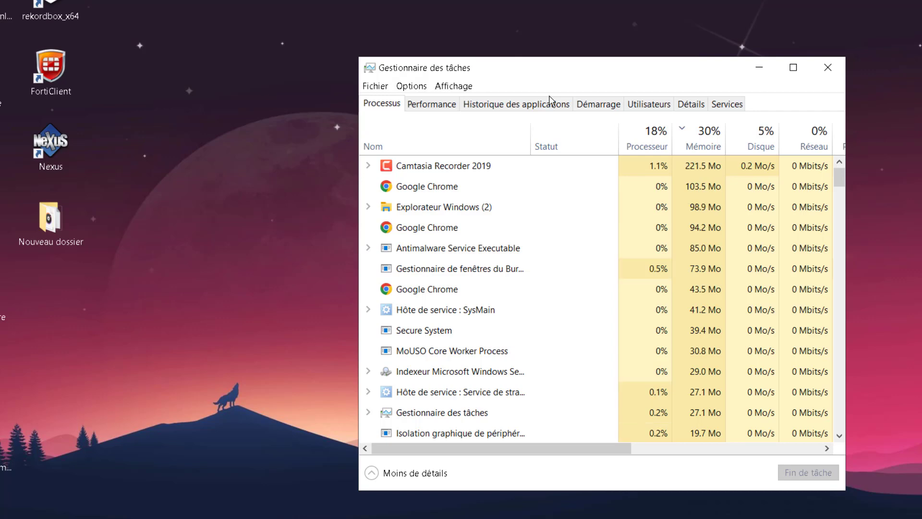
click(581, 109)
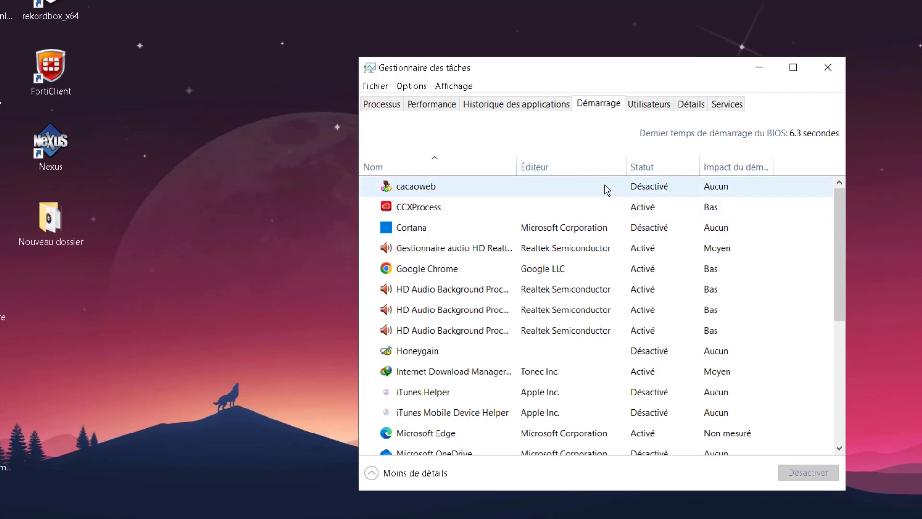
mouse_move(770, 168)
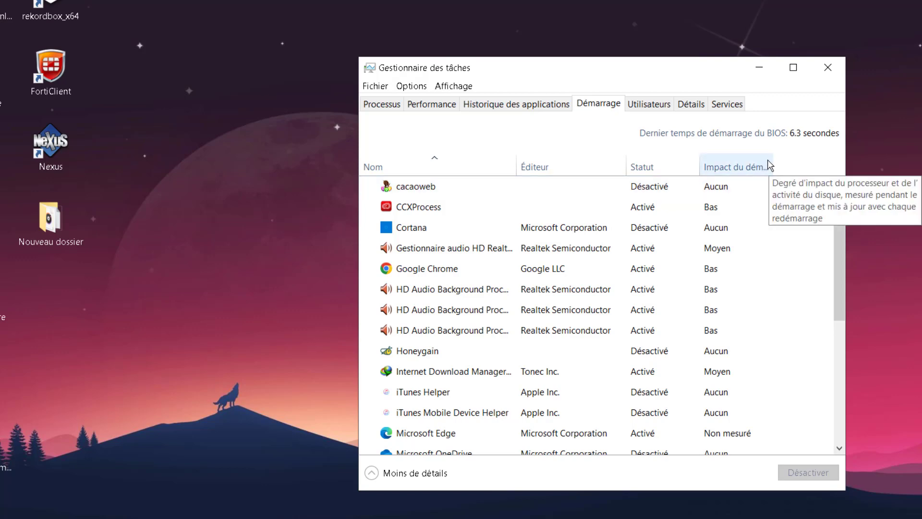
Disable Google Chrome from launching at startup.
click(440, 226)
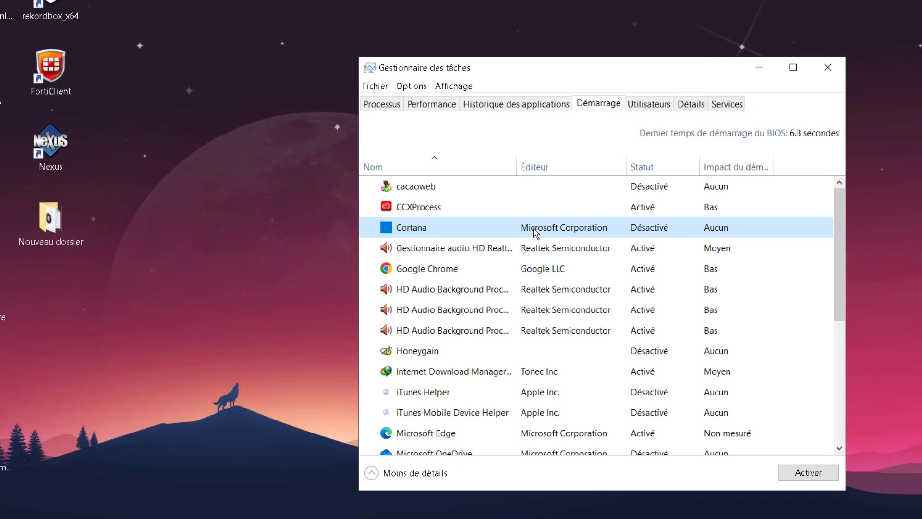
click(457, 268)
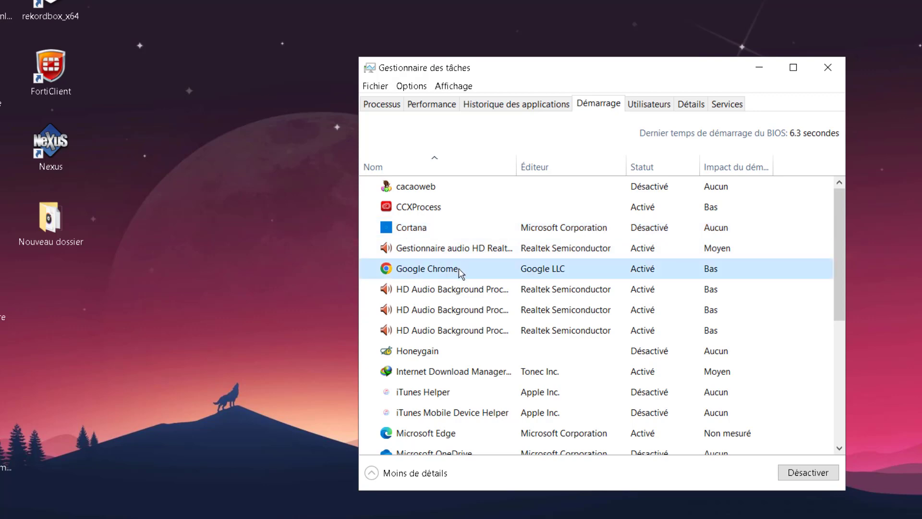
right_click(459, 268)
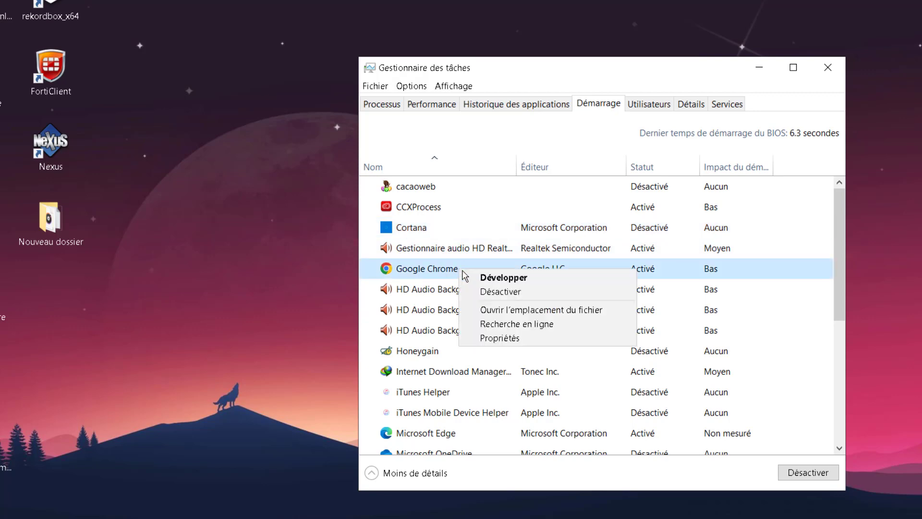
click(486, 293)
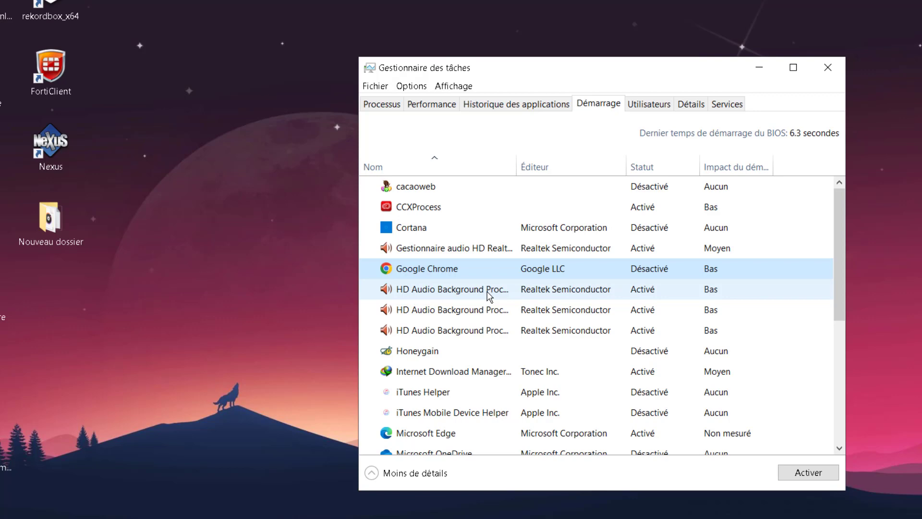
right_click(473, 271)
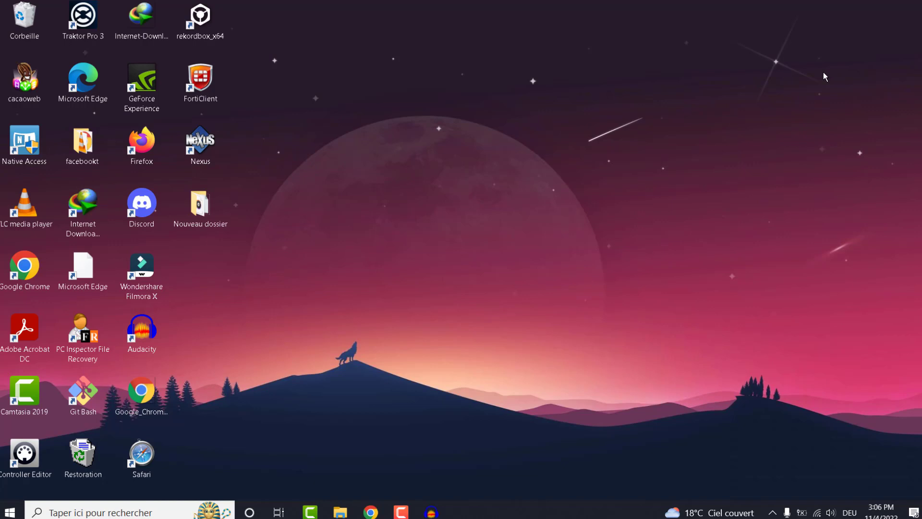
Find the Control Panel through Windows search and open its list of programs to uninstall.
click(118, 513)
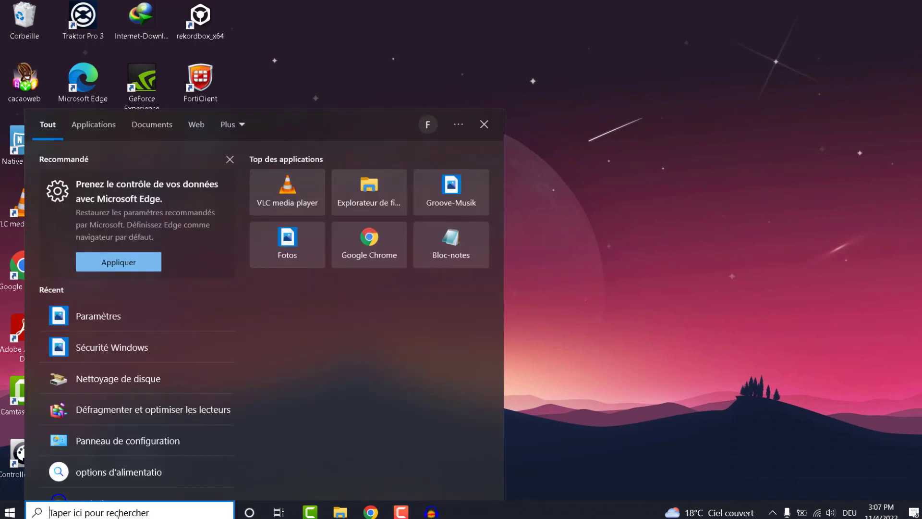
text(p)
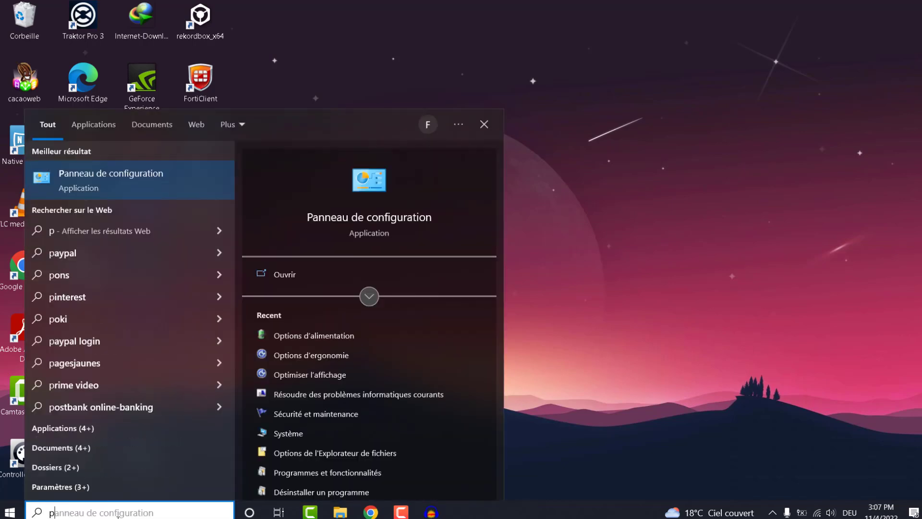
key(BackSpace)
text(pann)
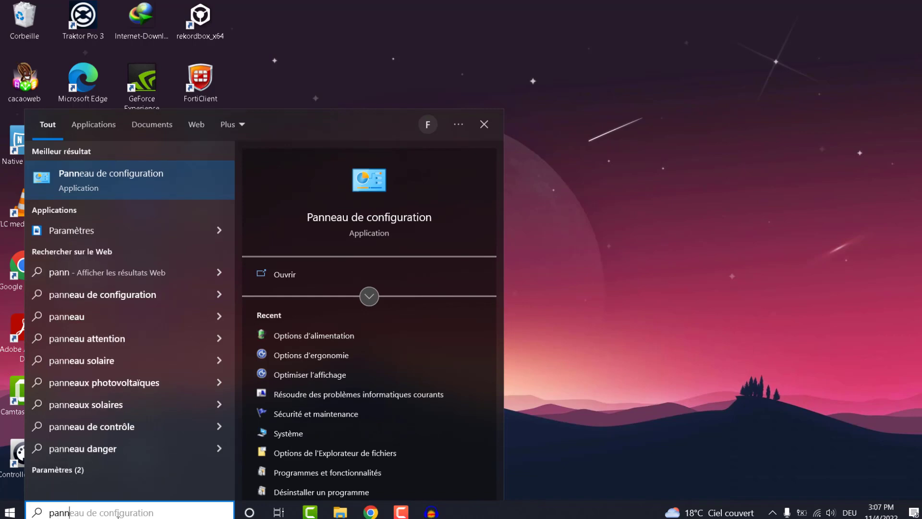
key(Return)
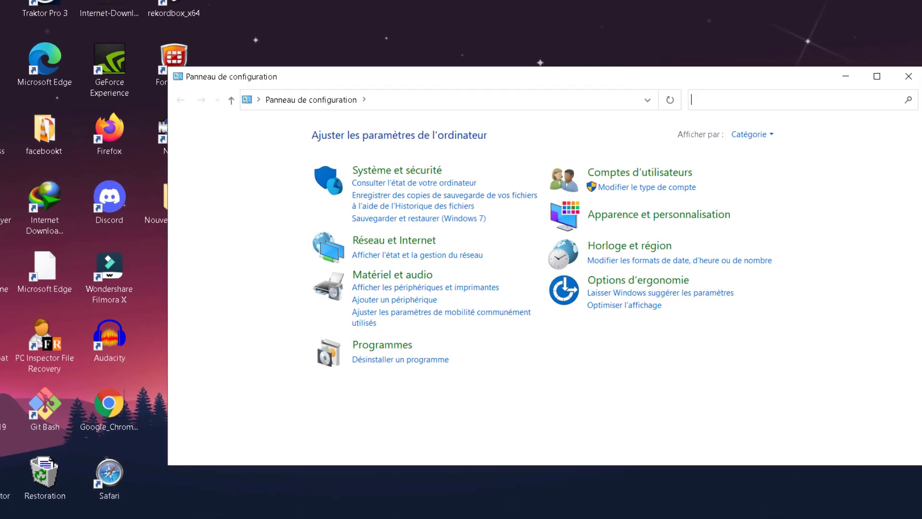
click(397, 360)
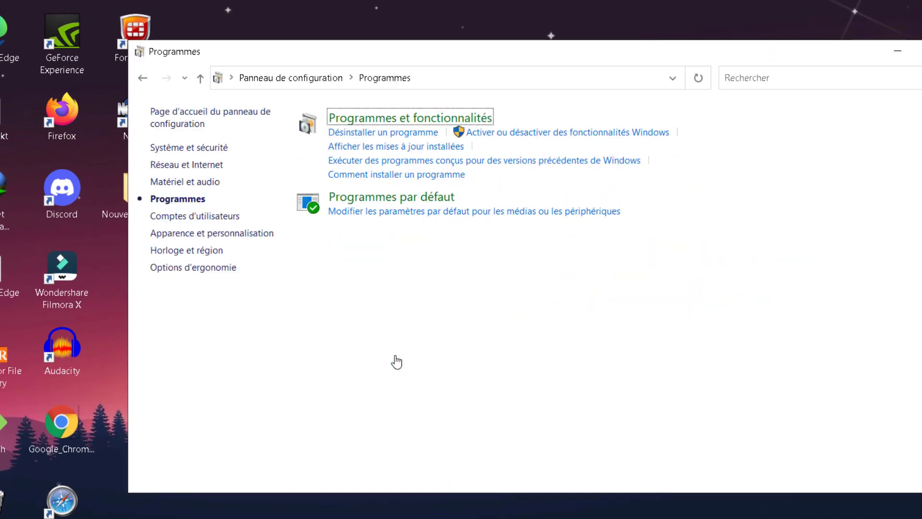
click(422, 136)
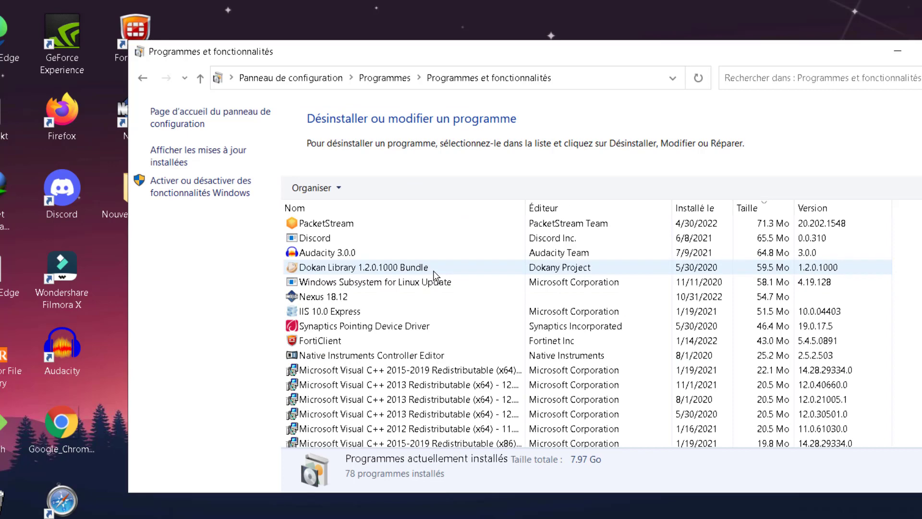
Sort the installed programs by size, largest first, and launch Désinstaller/Modifier for Adobe Premiere Pro 2021.
scroll(433, 270, up, 4)
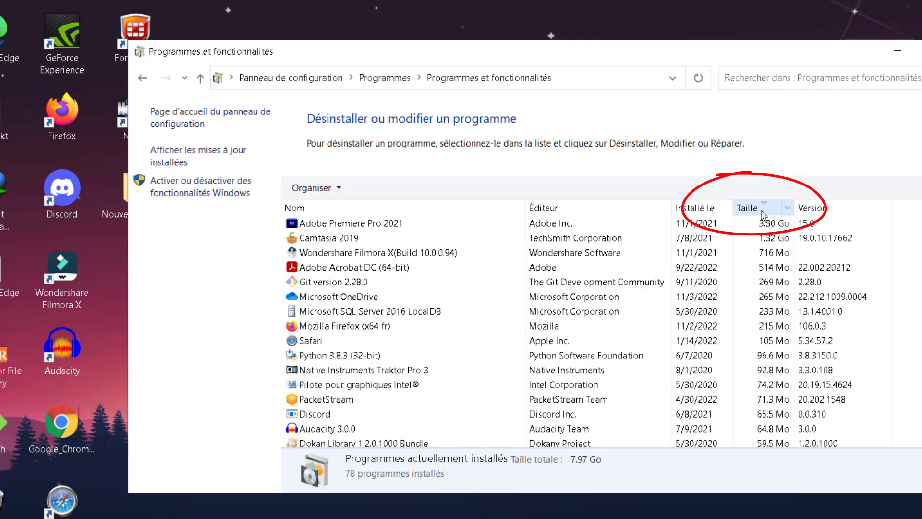
click(761, 210)
click(761, 210)
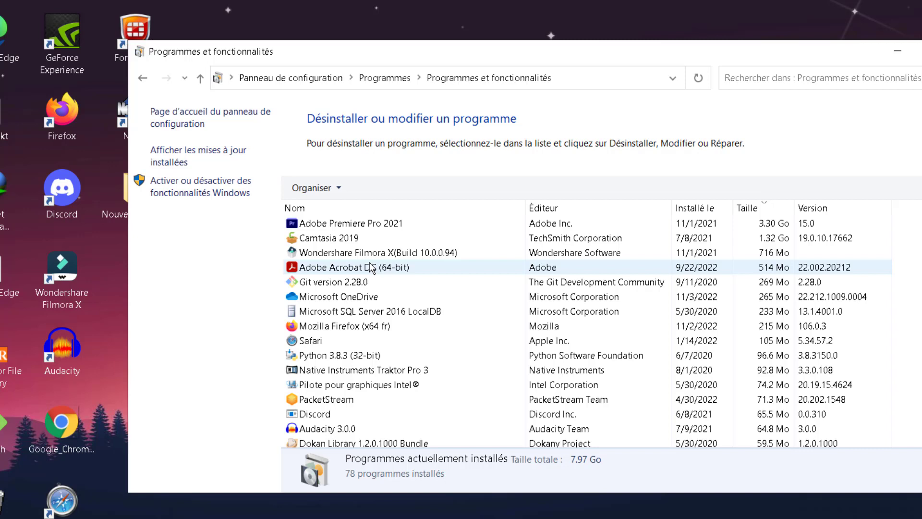
right_click(376, 224)
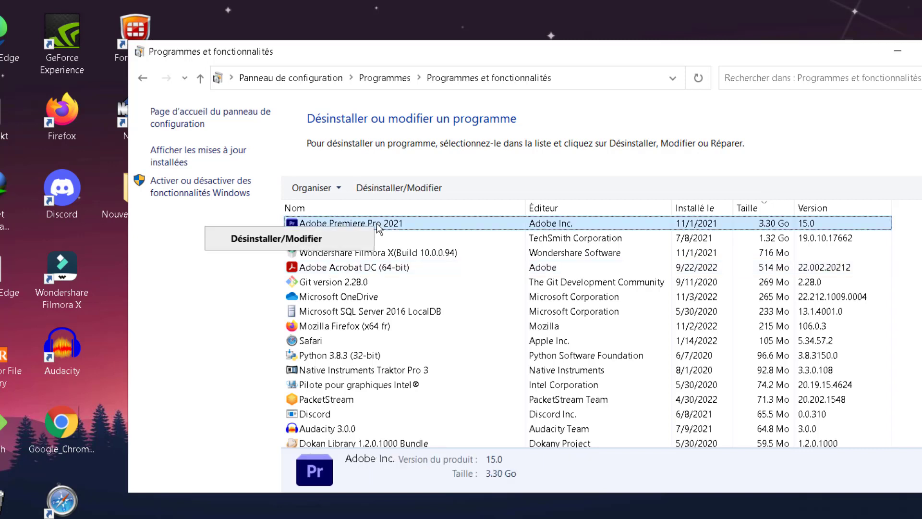
click(333, 242)
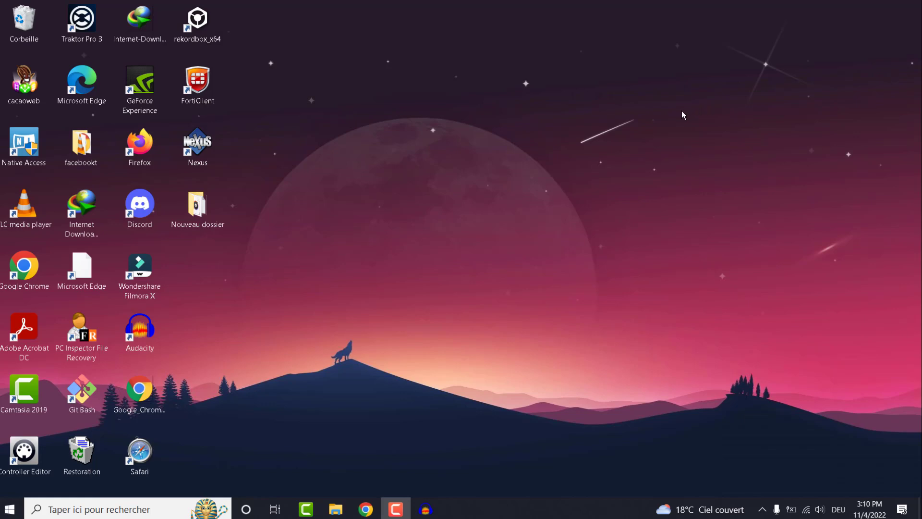
Search Windows for sysdm.cpl and open the system properties.
click(108, 508)
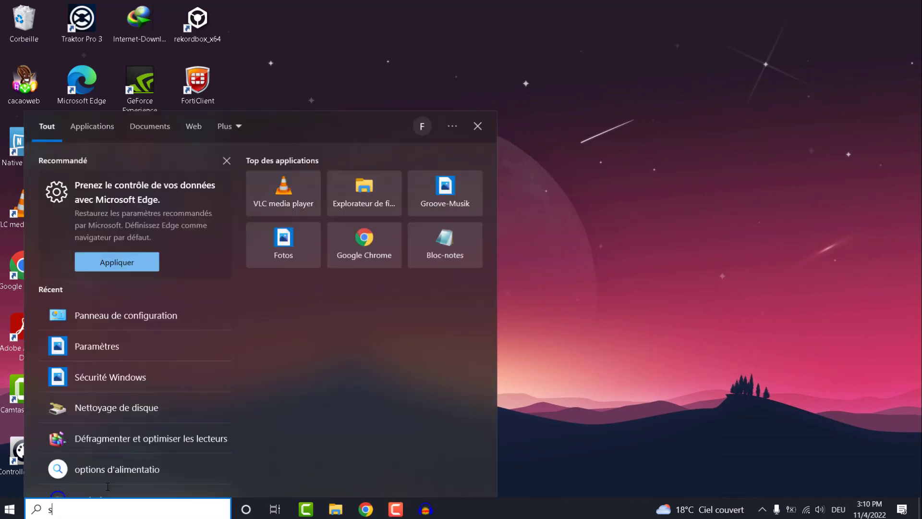
text(sys)
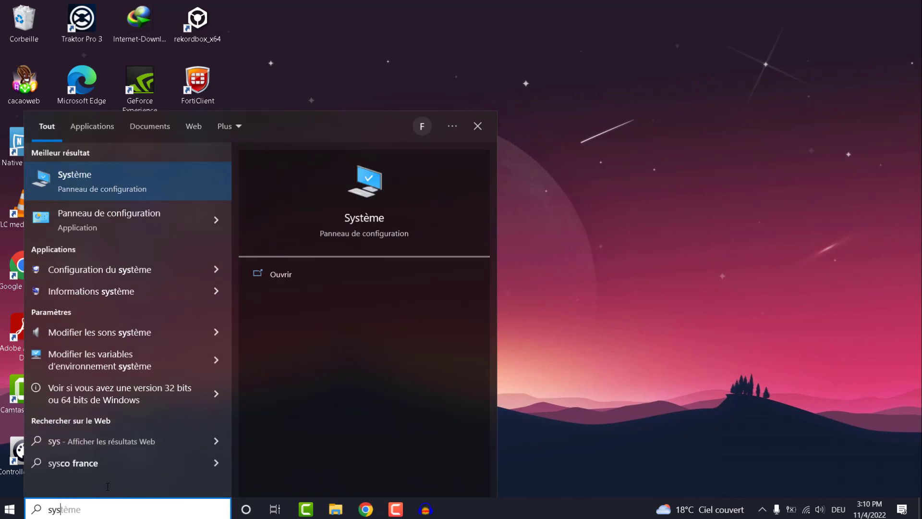
text(dm)
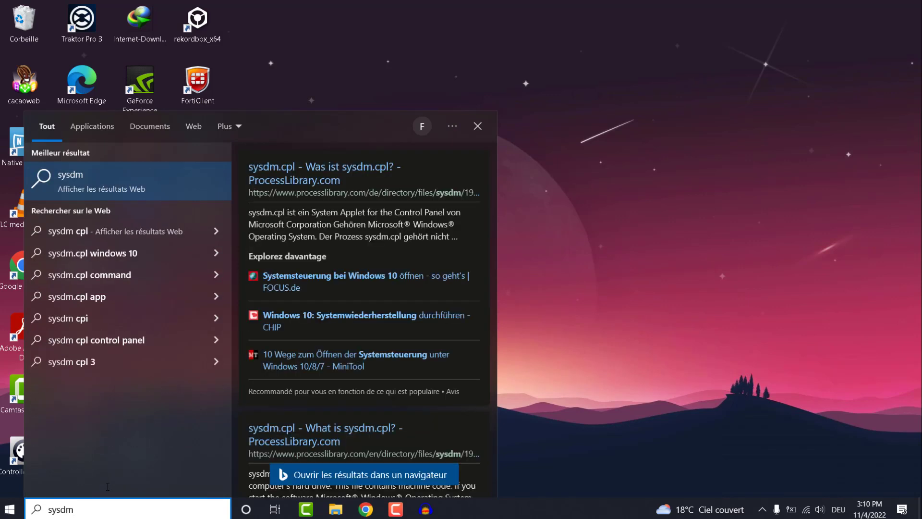
text(.cpl)
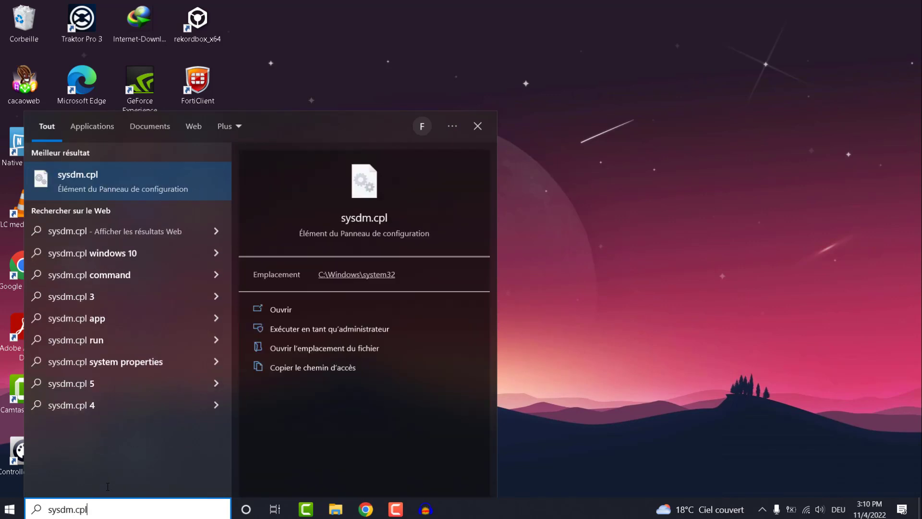
click(128, 189)
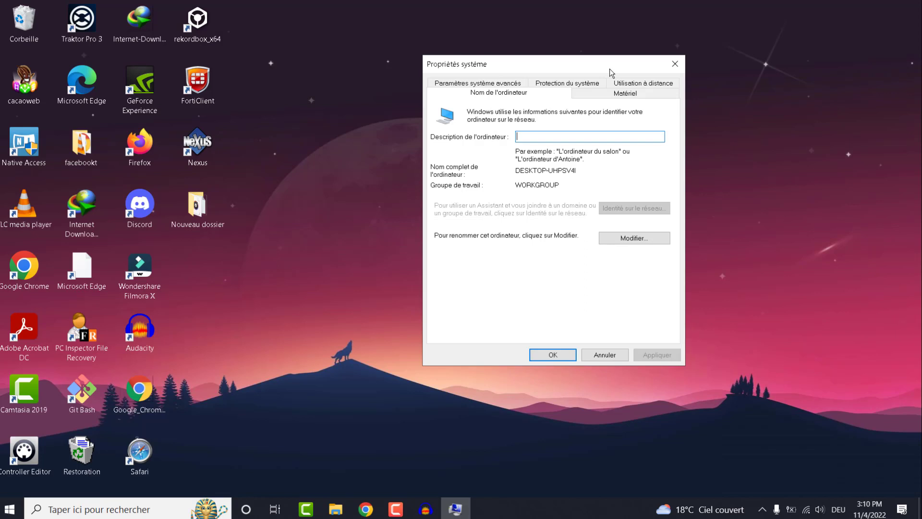
In the advanced system settings, set the visual effects to "Ajuster afin d'obtenir les meilleures performances" and close the system properties.
click(488, 83)
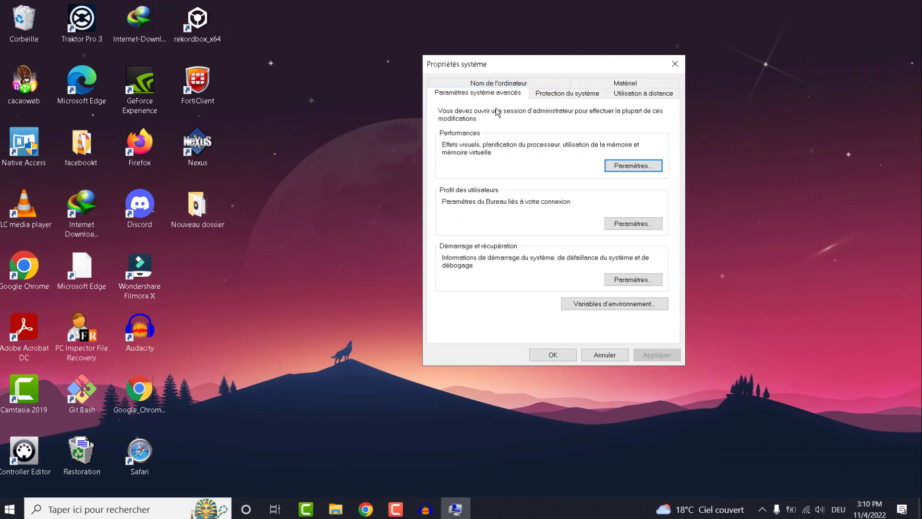
click(625, 164)
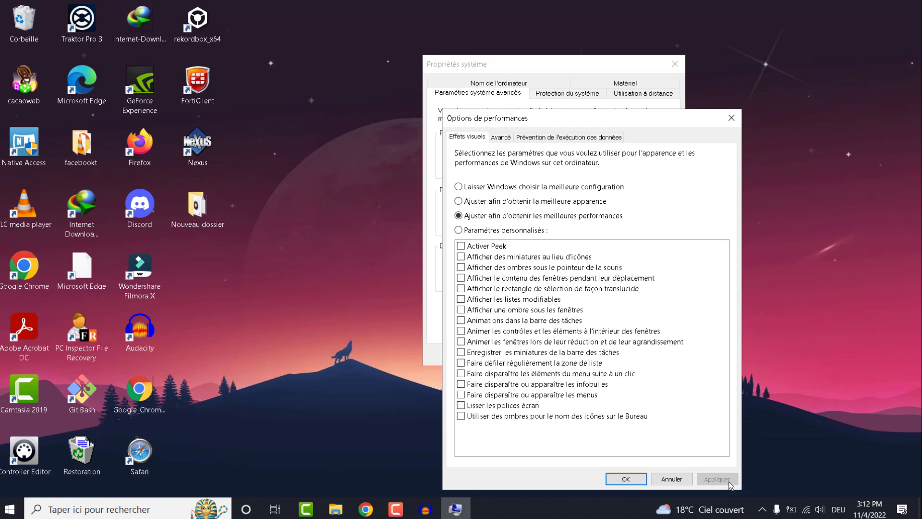
click(625, 478)
click(676, 67)
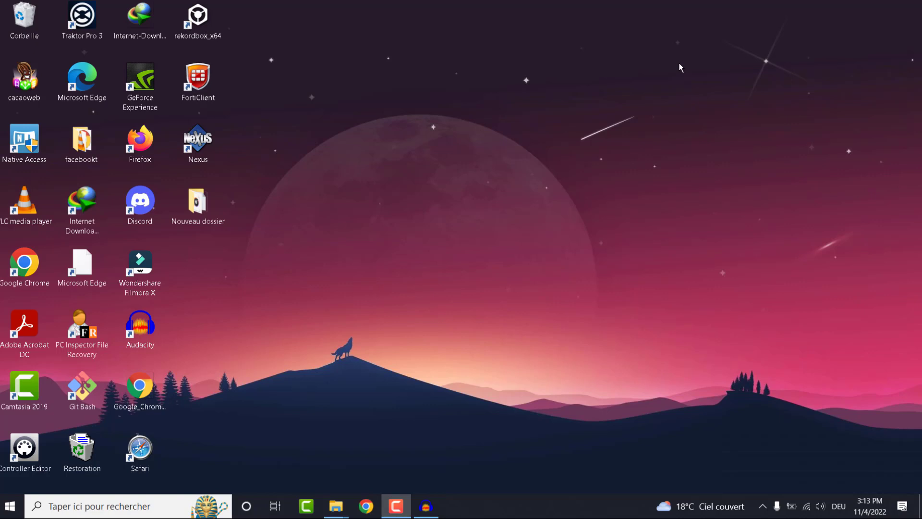
Open the Control Panel through Windows search and go to Options d'alimentation under Matériel et audio.
click(162, 504)
text(pann)
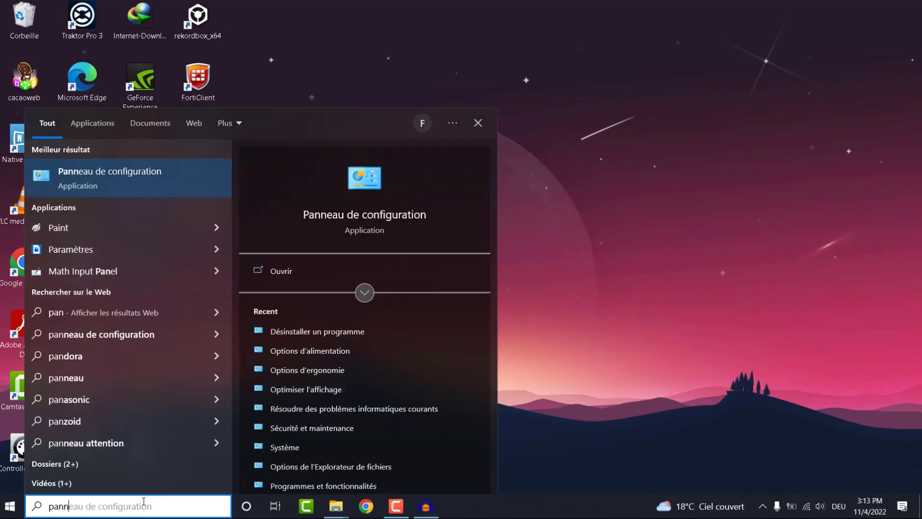
key(Return)
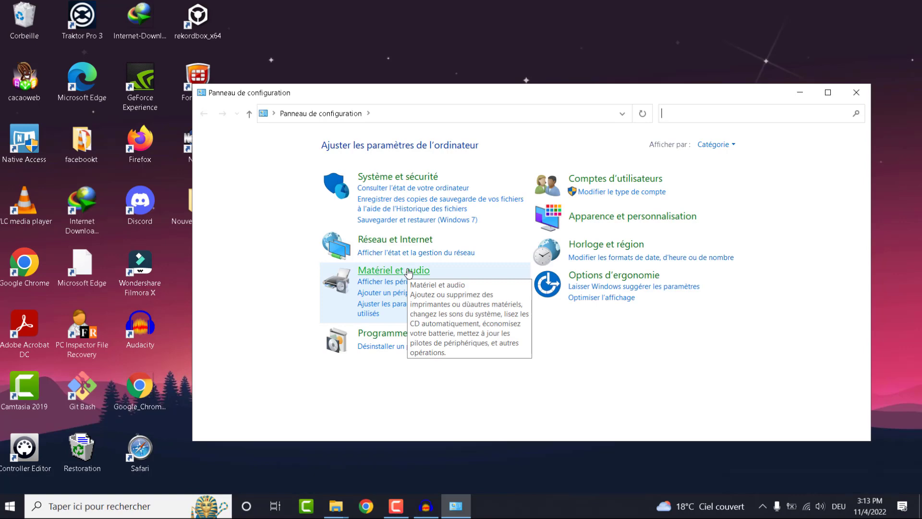
click(408, 272)
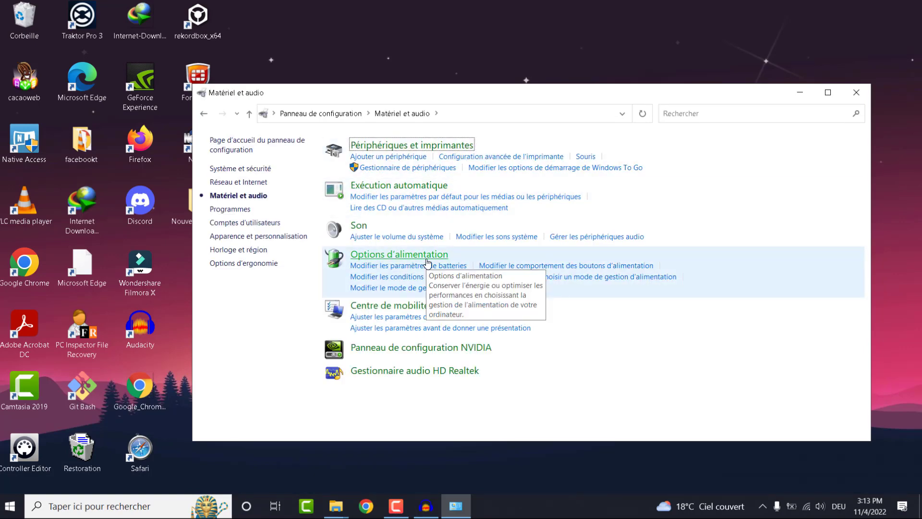
click(425, 258)
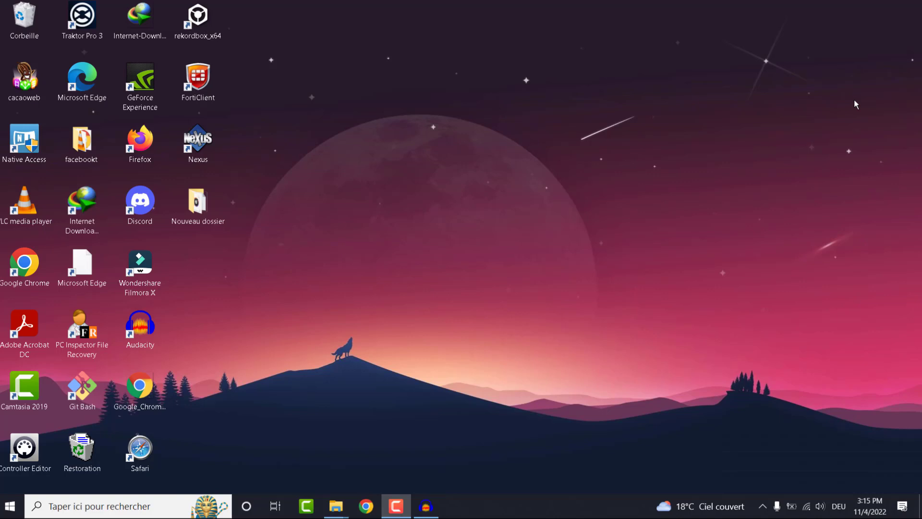
Search Windows for defrag, open Défragmenter et optimiser les lecteurs and optimize the C: drive.
click(141, 503)
text(de)
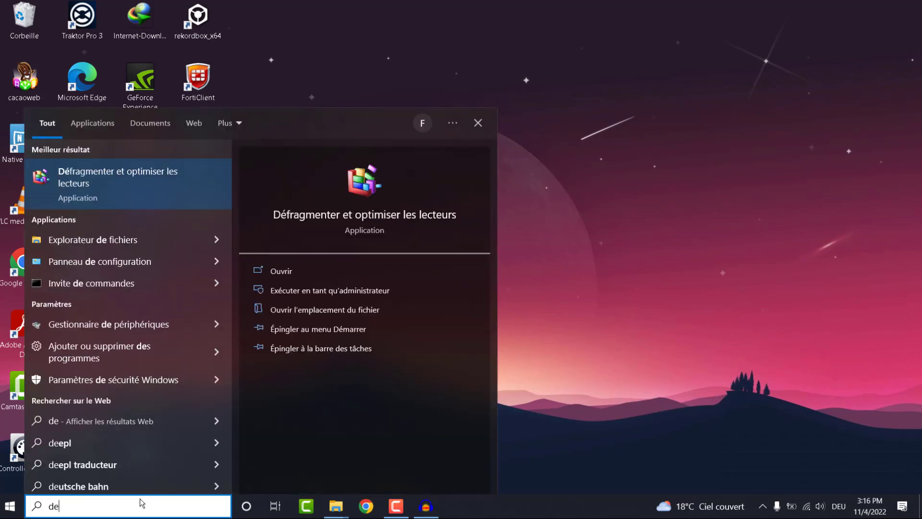
text(frag)
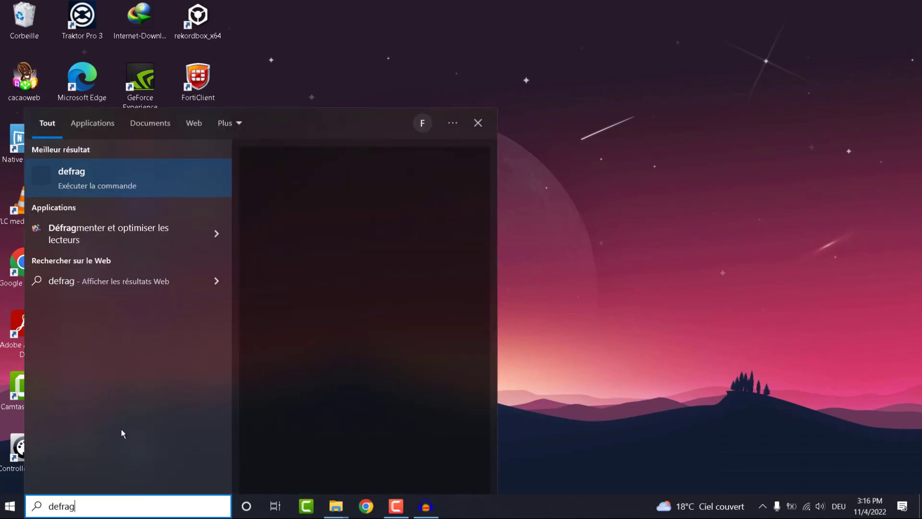
click(113, 228)
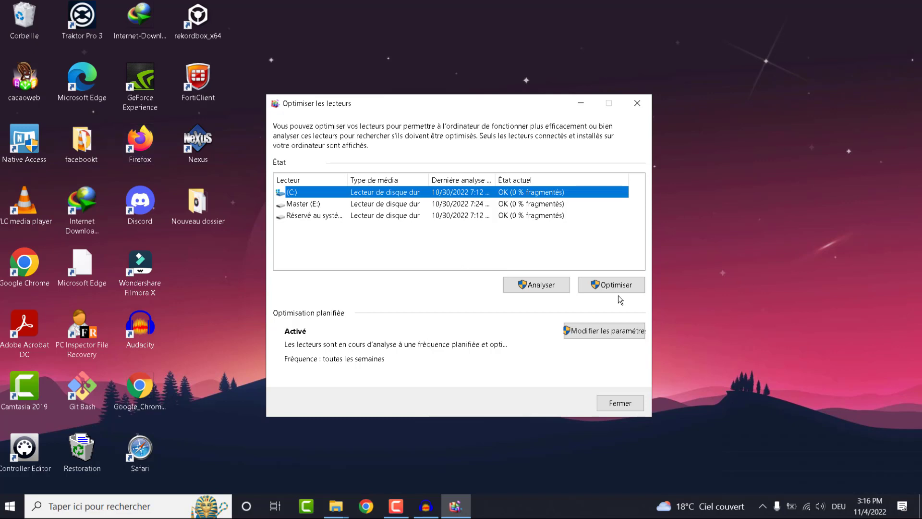
click(642, 284)
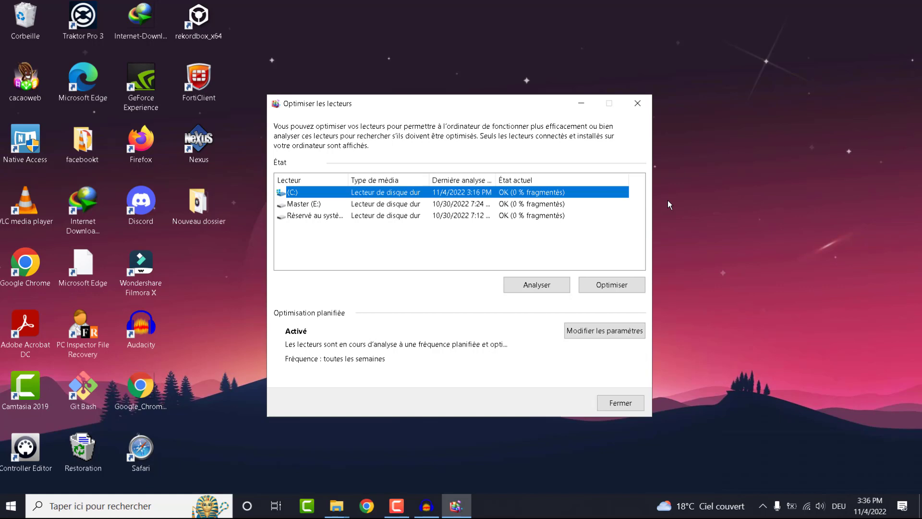
Select all drives, review the frequency options of the scheduled optimization, and leave its settings without saving.
key(ctrl+a)
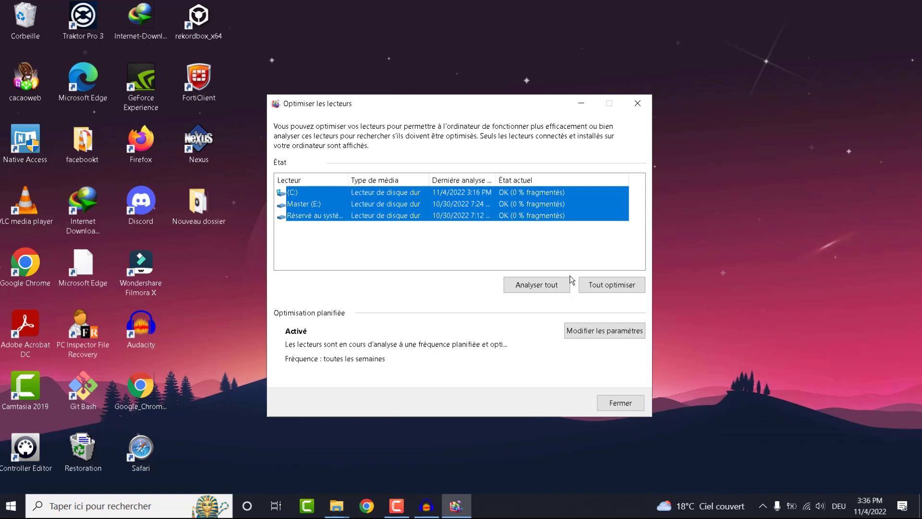
click(605, 332)
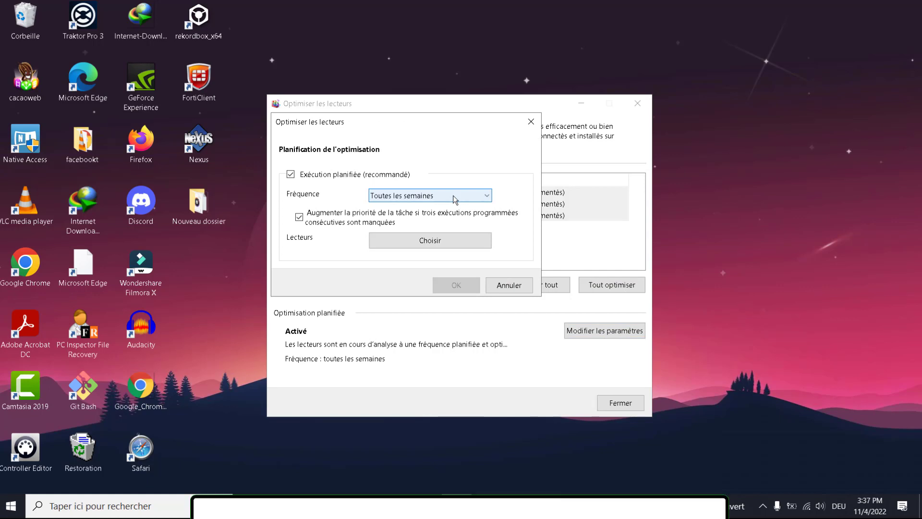
click(455, 196)
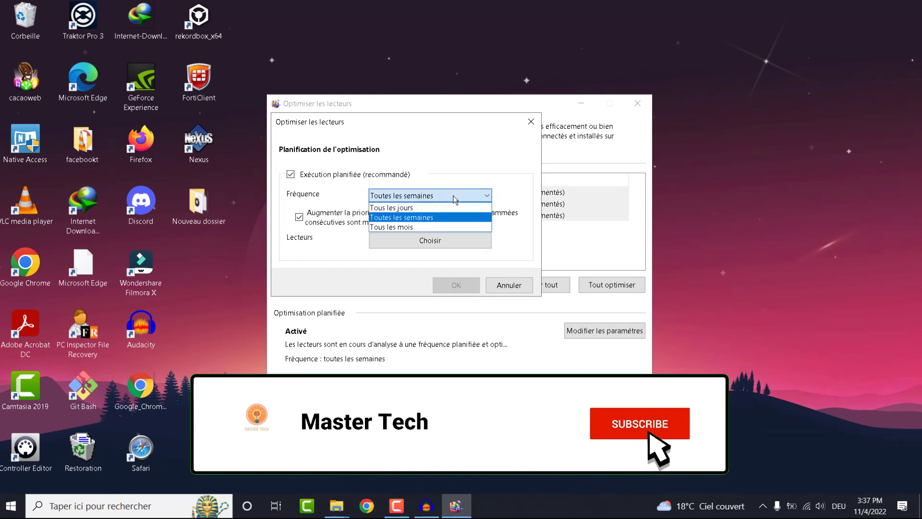
click(459, 271)
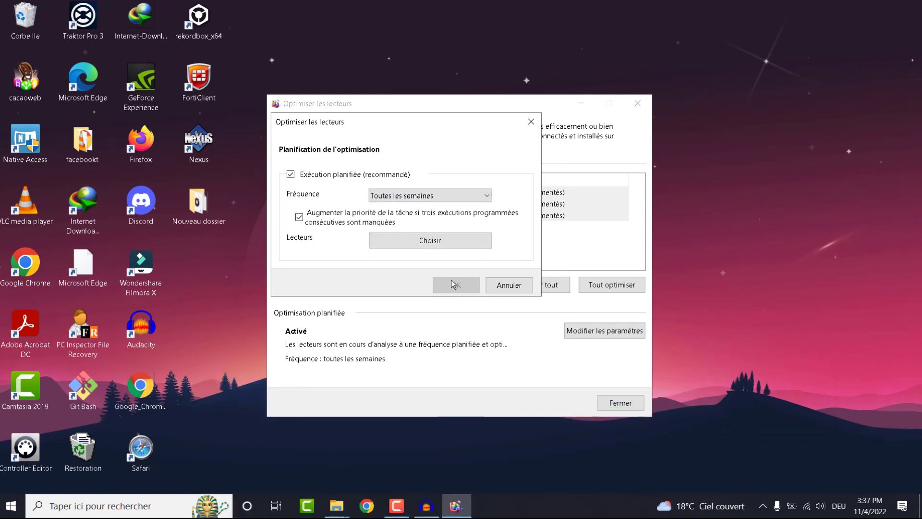
click(494, 287)
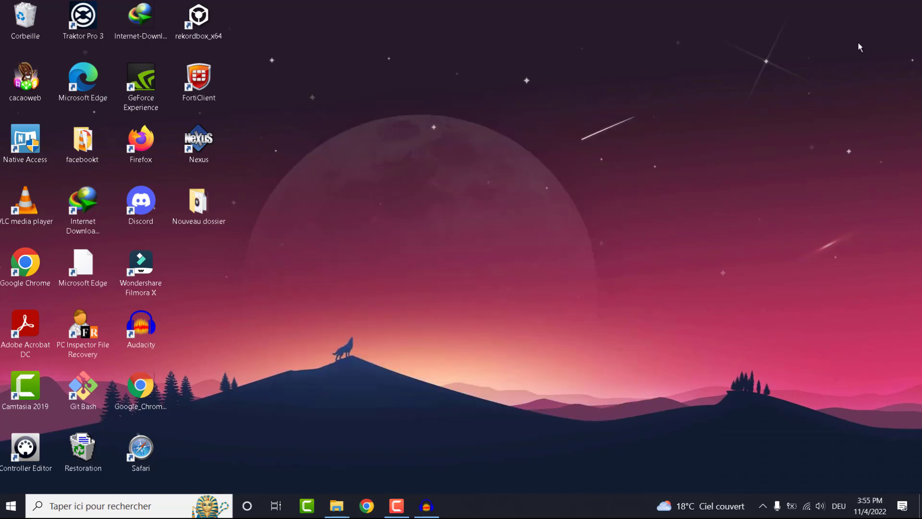
Open Windows PowerShell through Windows search, run Get-PhysicalDisk to check the drive's media type, and close PowerShell.
click(135, 505)
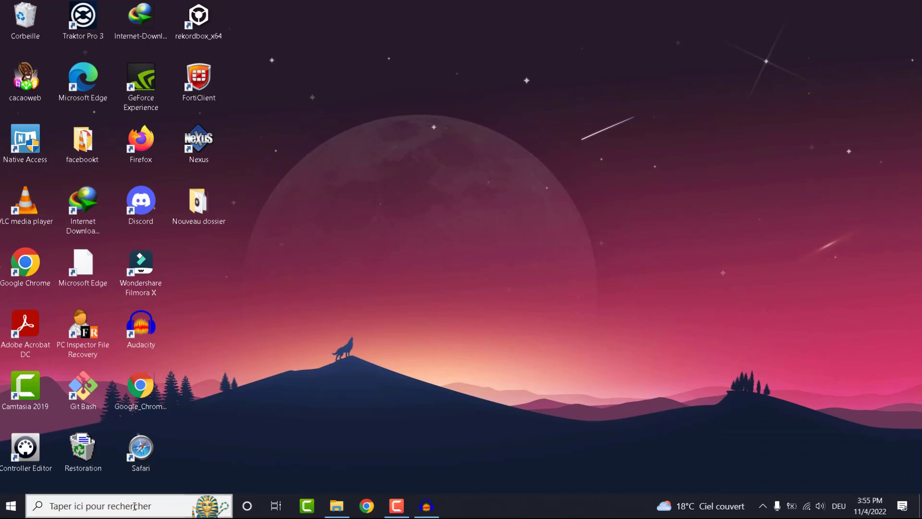
text(powe)
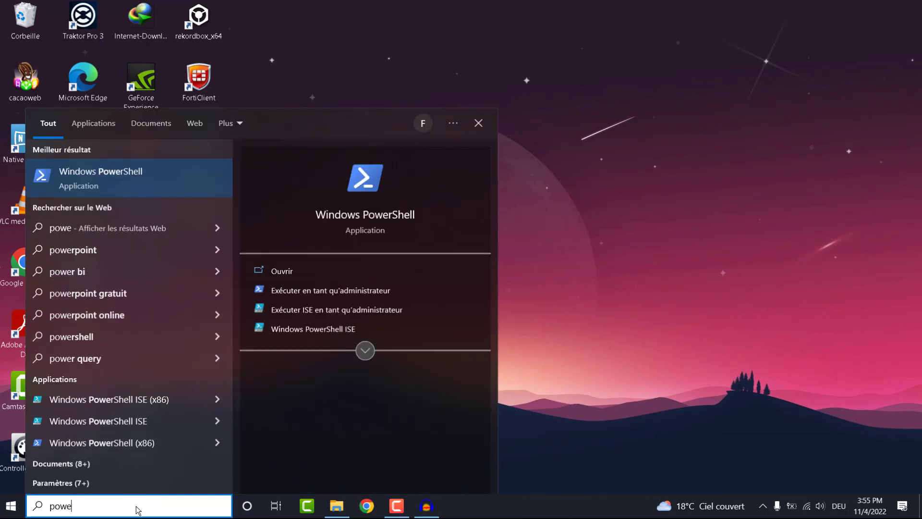
click(149, 190)
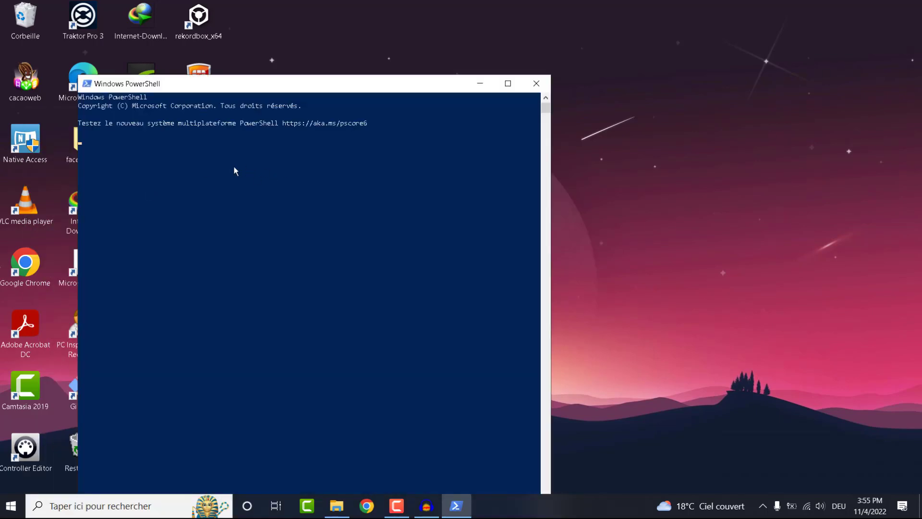
text(Get-PhysicalDisk)
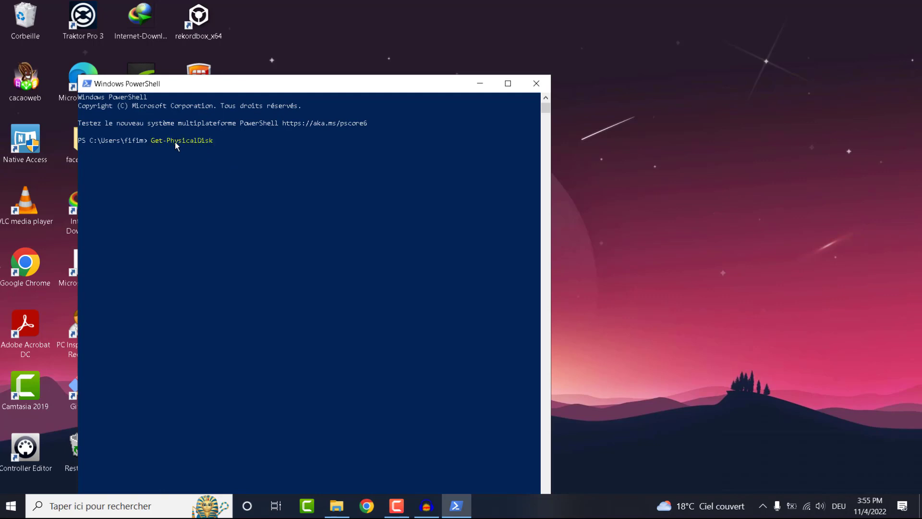
key(Return)
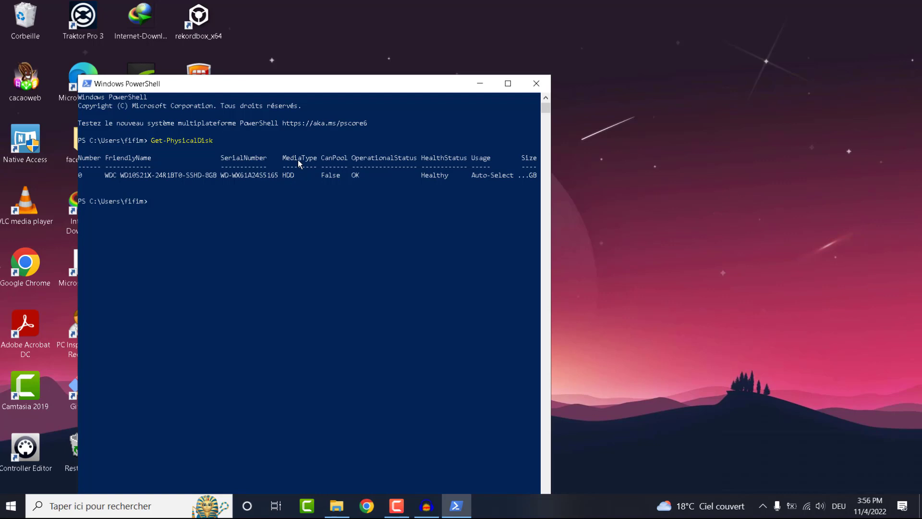
click(536, 83)
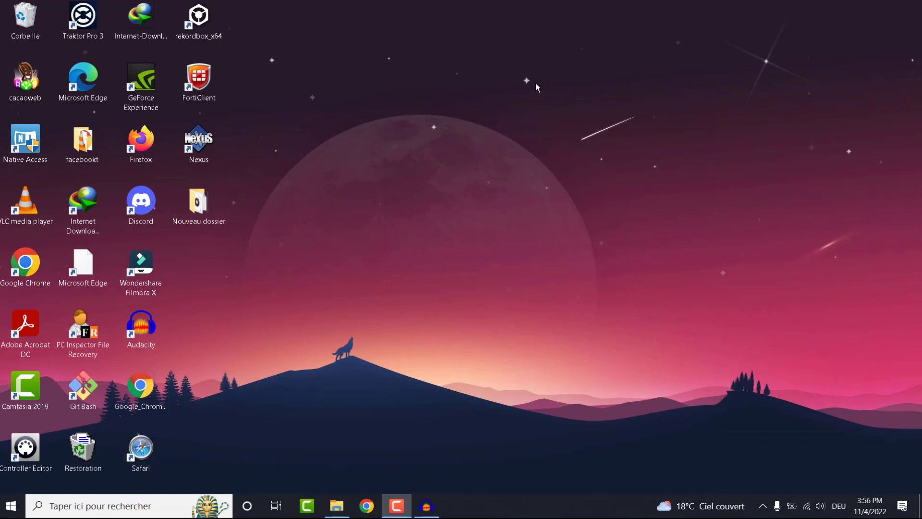
Search Windows for disk cleanup and open Nettoyage de disque for the C: drive.
click(124, 511)
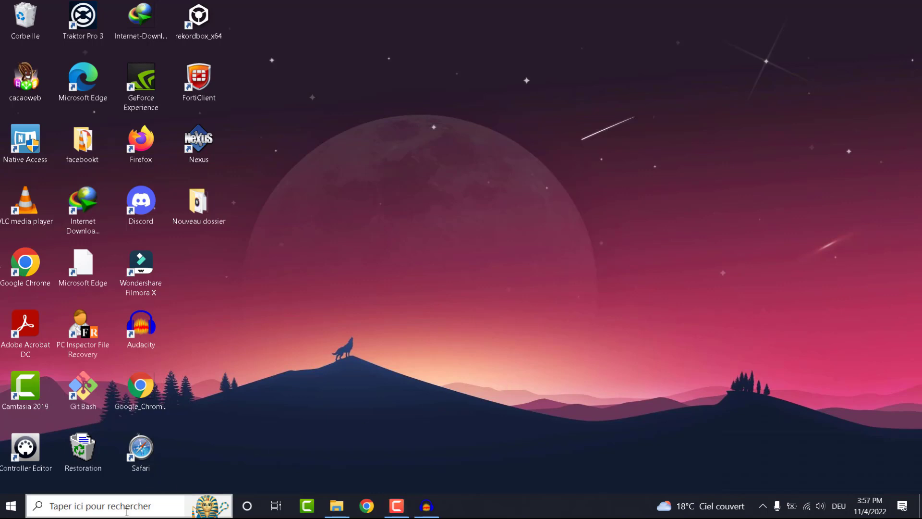
text(disk cl)
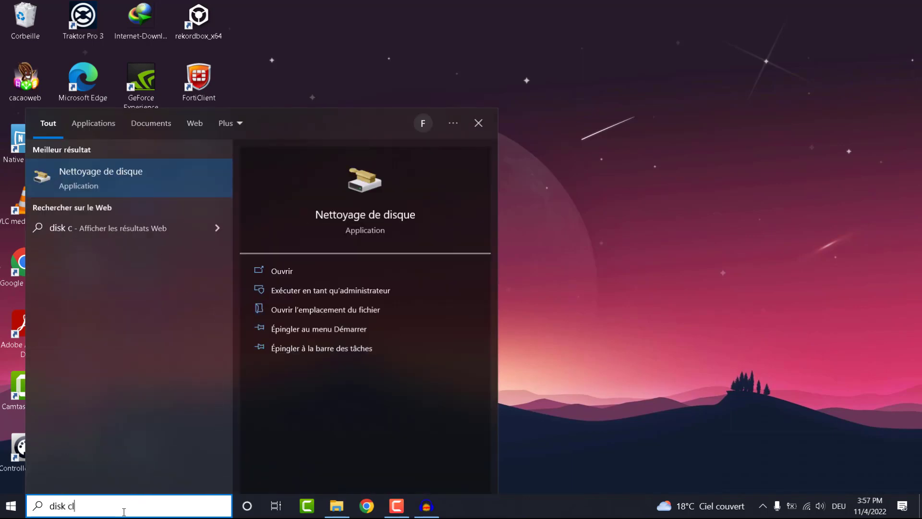
text(eanup)
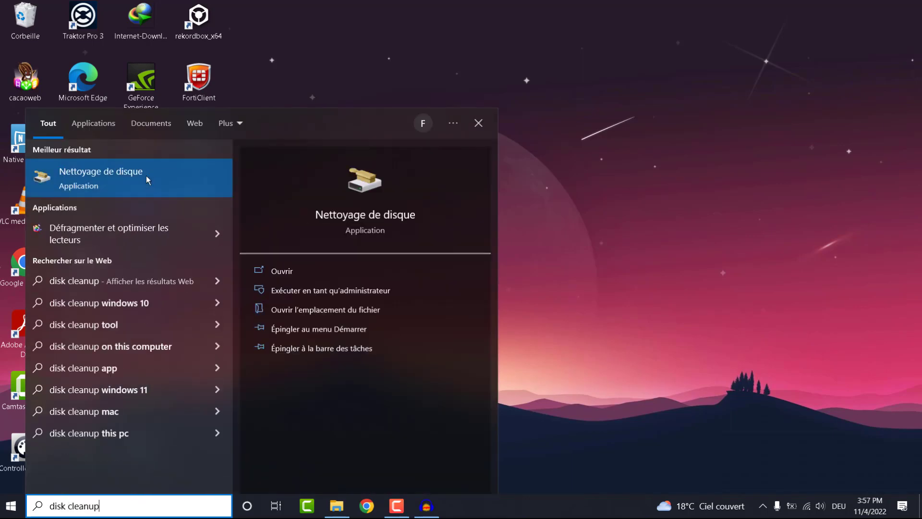
click(157, 171)
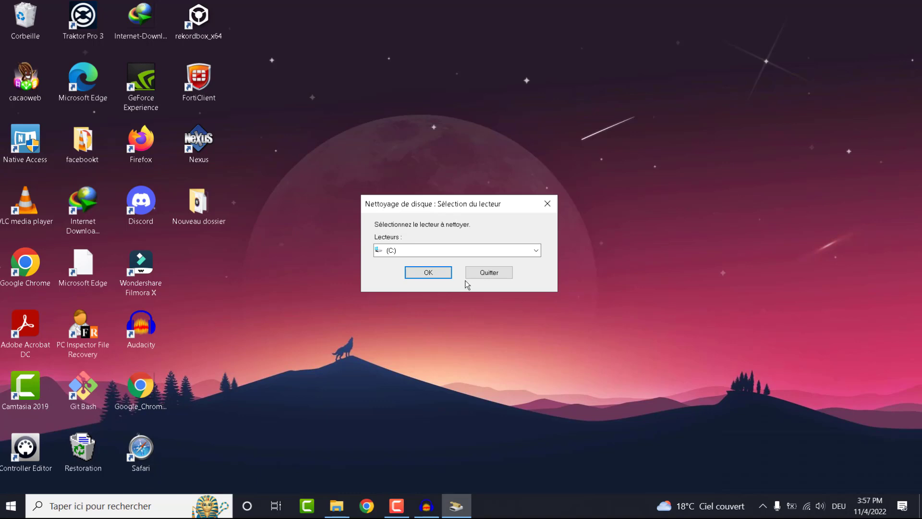
click(431, 273)
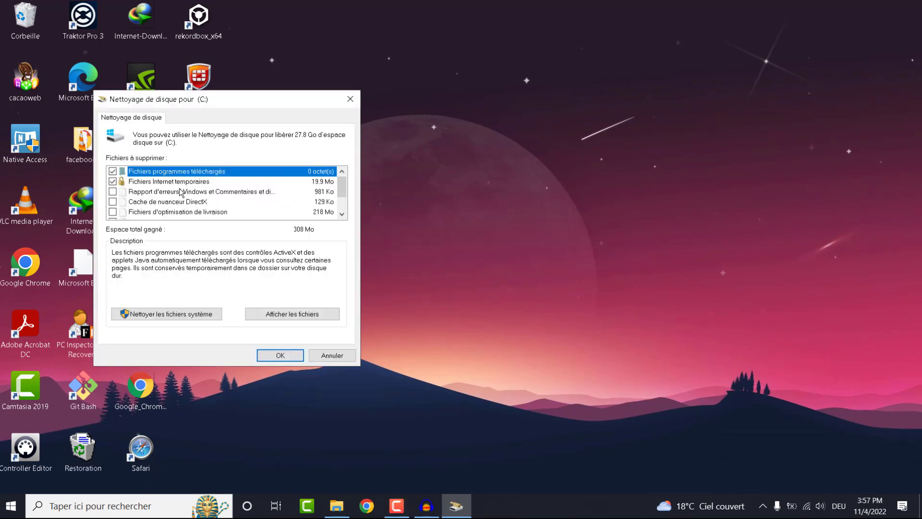
Review the files to delete on C:, keep the preselected categories, and permanently delete them.
scroll(180, 192, down, 1)
scroll(180, 192, up, 1)
click(279, 356)
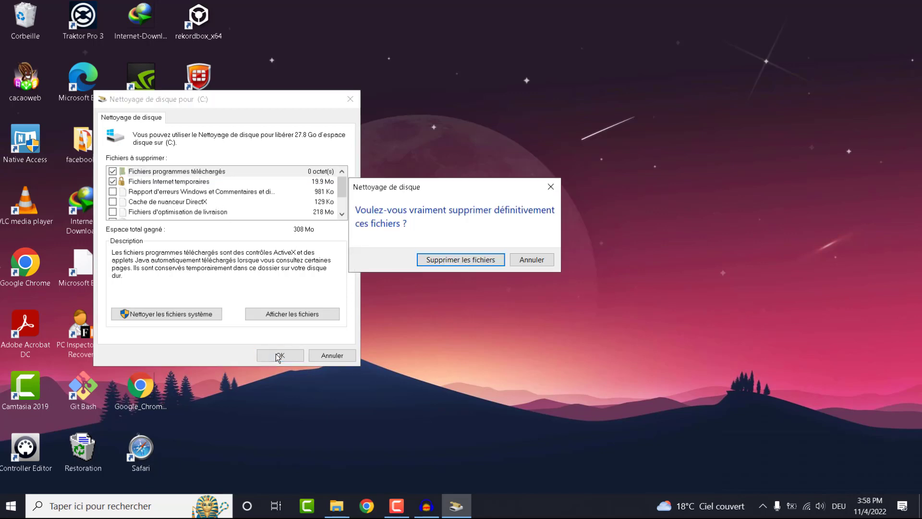
click(473, 262)
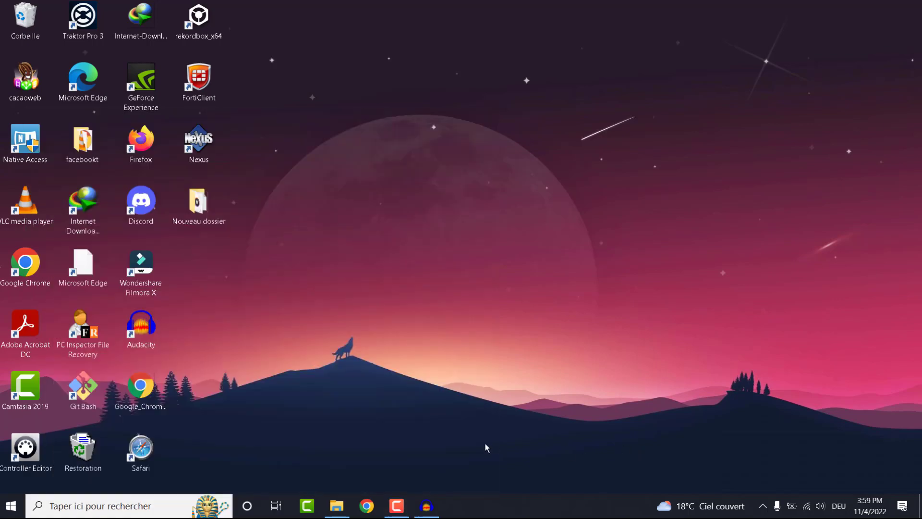
Search Windows for windows d, open Sécurité Windows and go to Protection contre les virus et menaces.
click(142, 510)
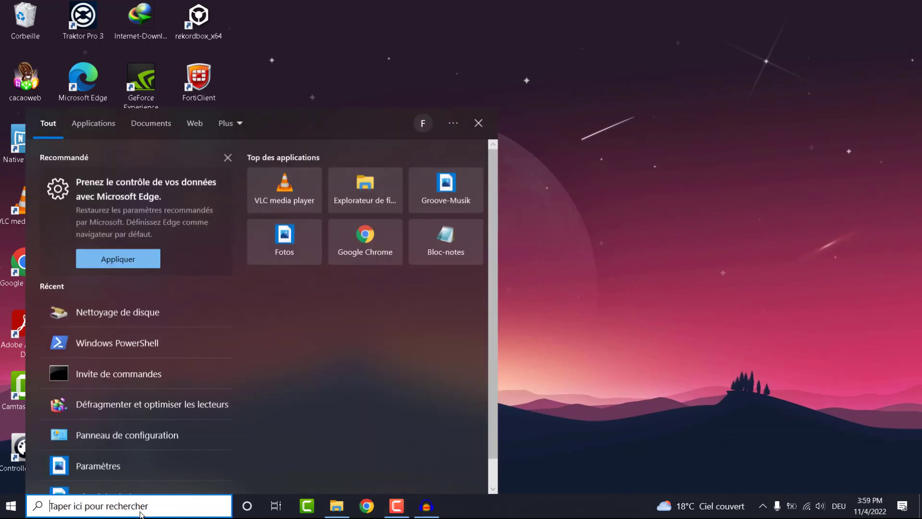
text(windows d)
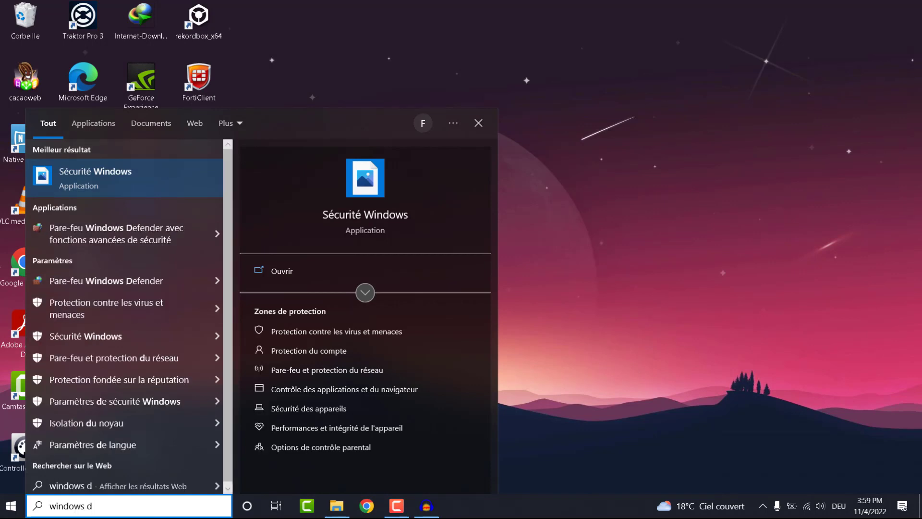
click(117, 176)
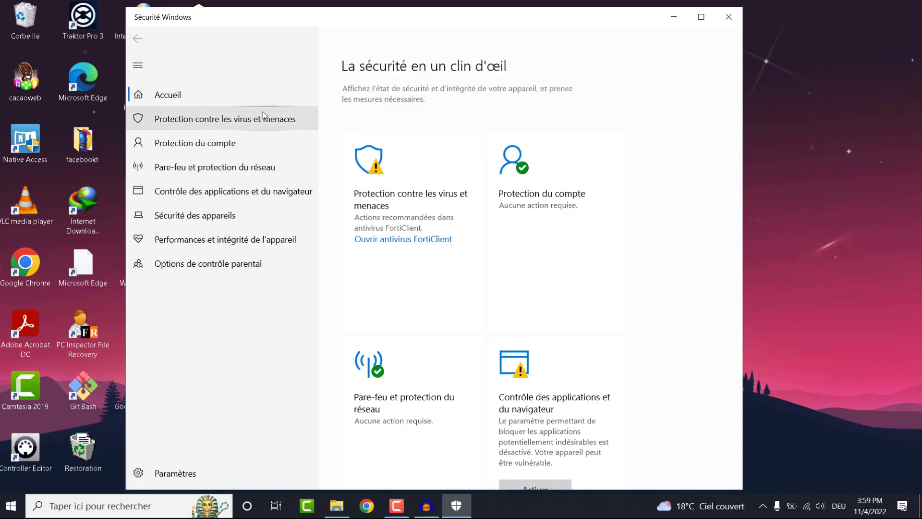
click(263, 123)
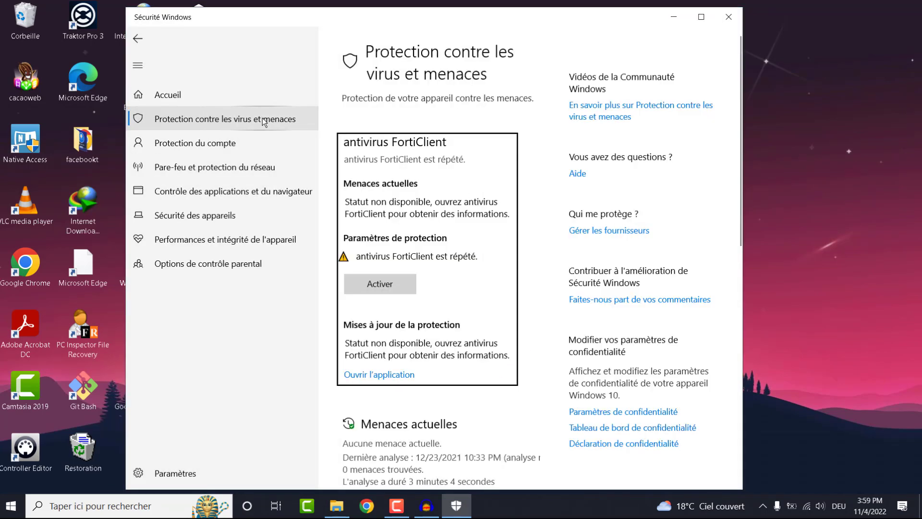
Run an Analyse rapide for current threats and close Sécurité Windows once the scan is complete.
scroll(537, 238, down, 3)
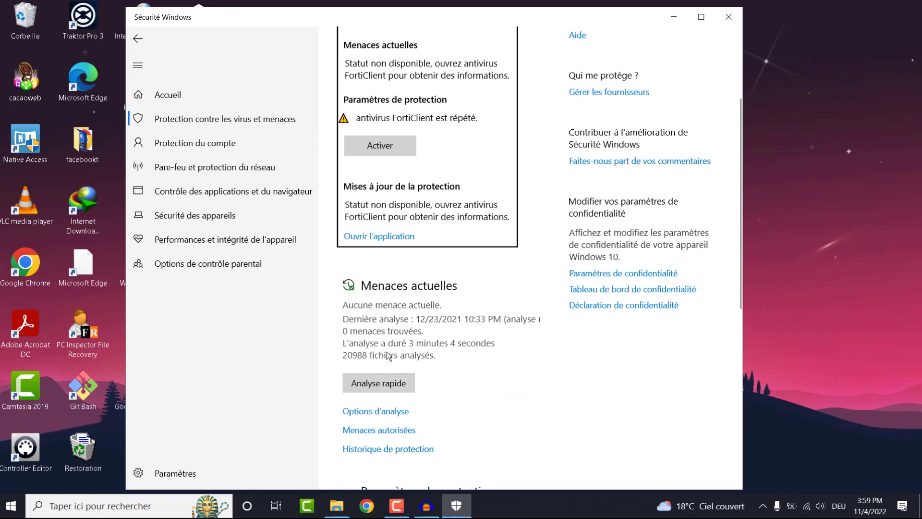
click(394, 384)
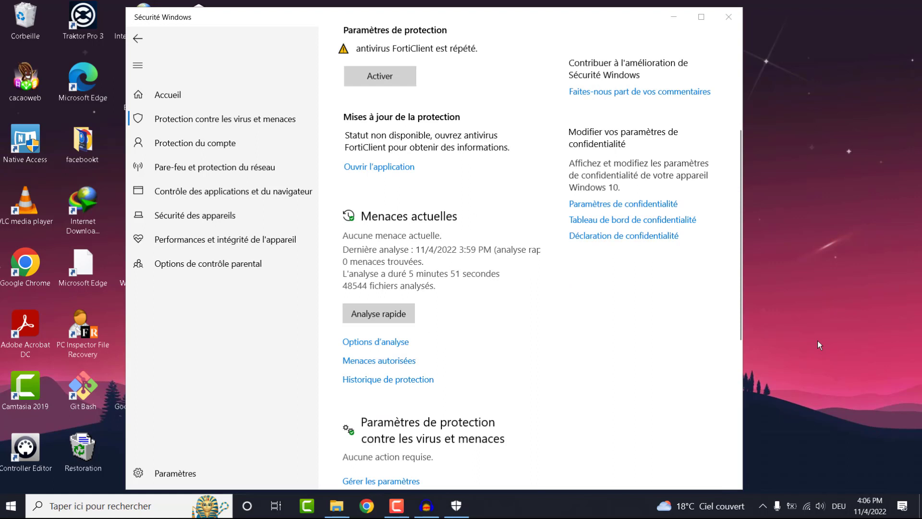
click(732, 24)
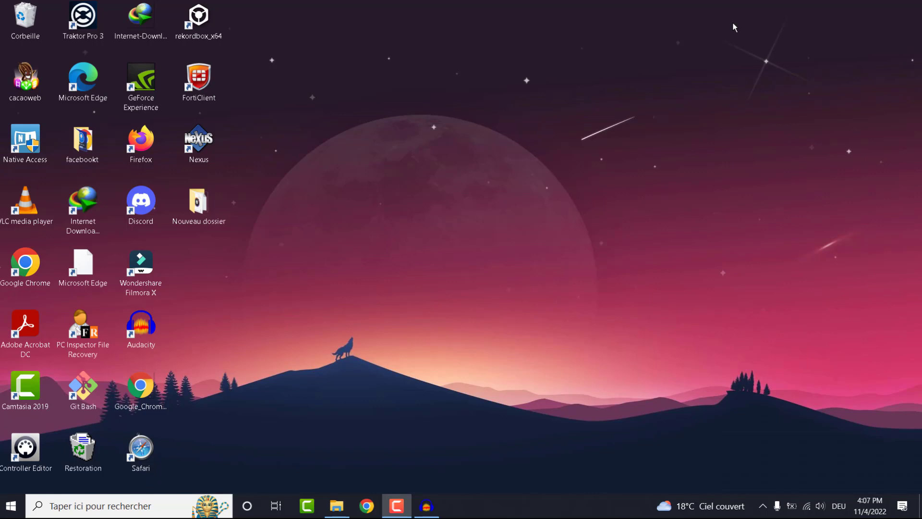
Open Paramètres through Windows search, go to Mode jeu under Jeux, and turn Mode Jeu off.
click(155, 510)
text(param)
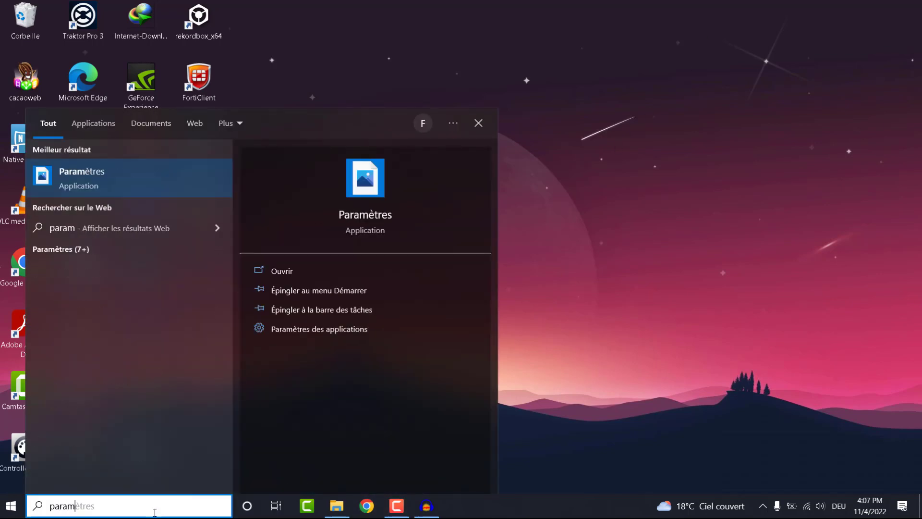
key(Return)
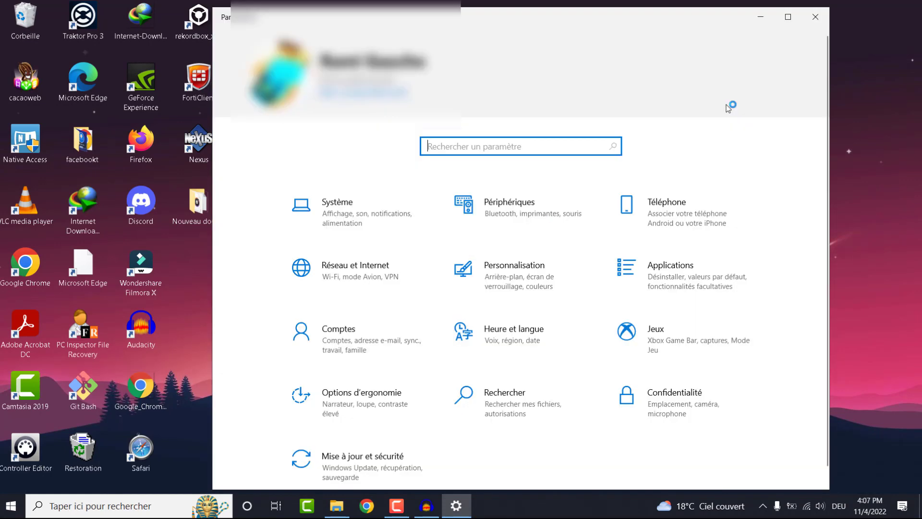
click(657, 334)
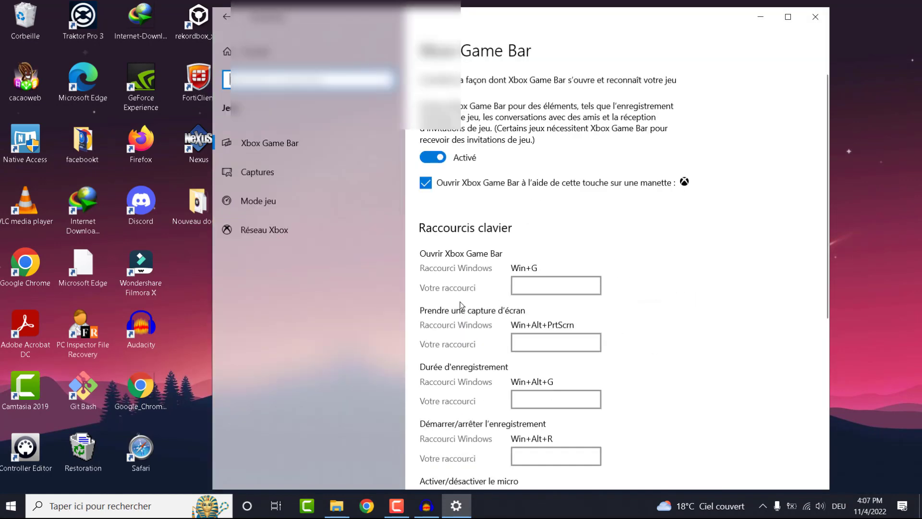
click(257, 203)
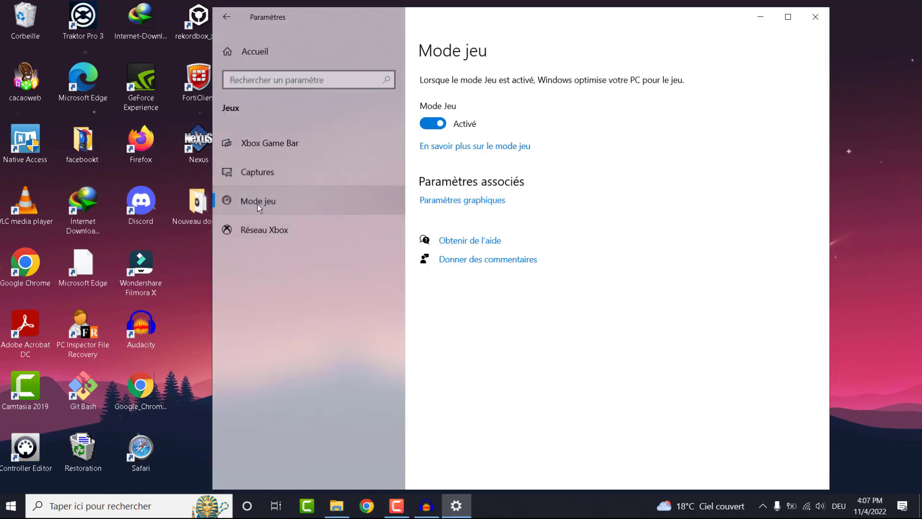
click(437, 125)
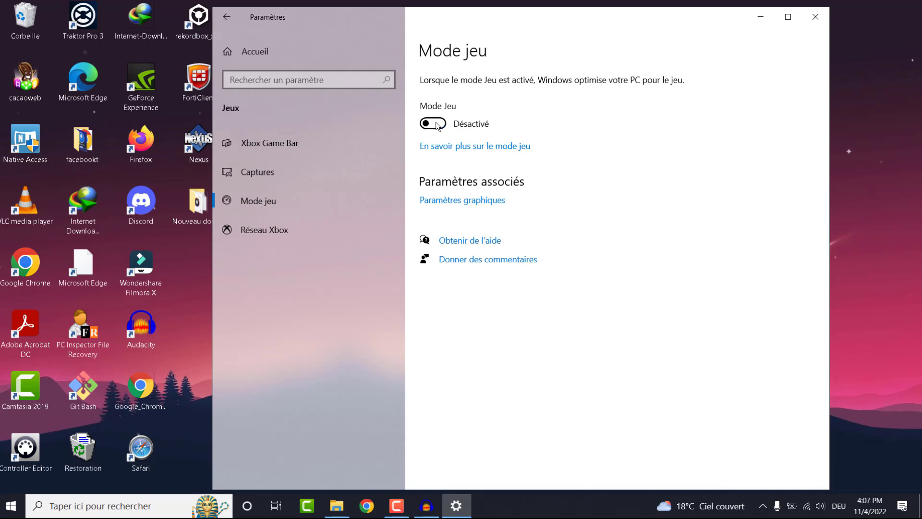
Turn off Xbox Game Bar in the Jeux settings and close Paramètres.
click(324, 143)
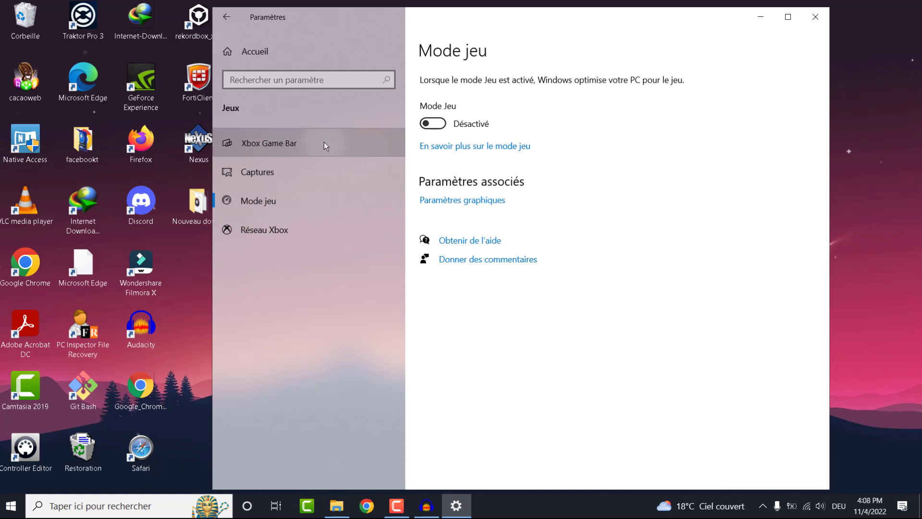
click(432, 158)
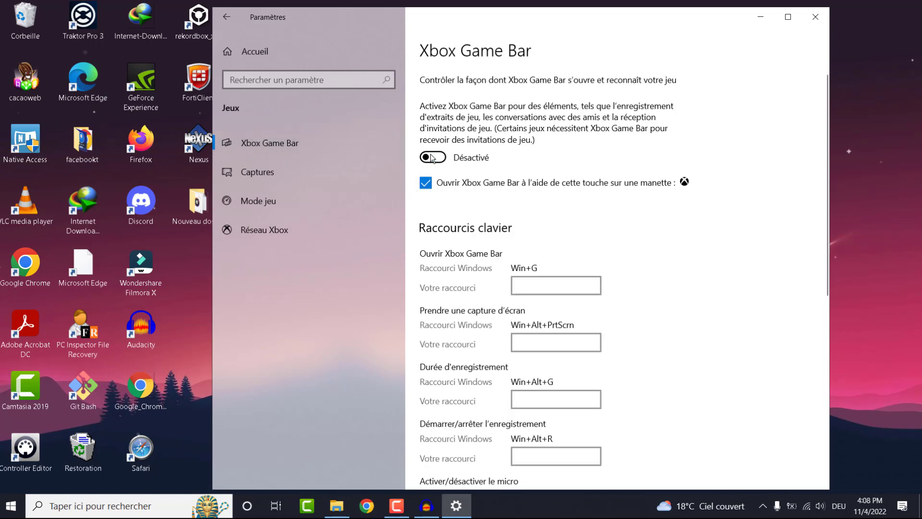
click(814, 16)
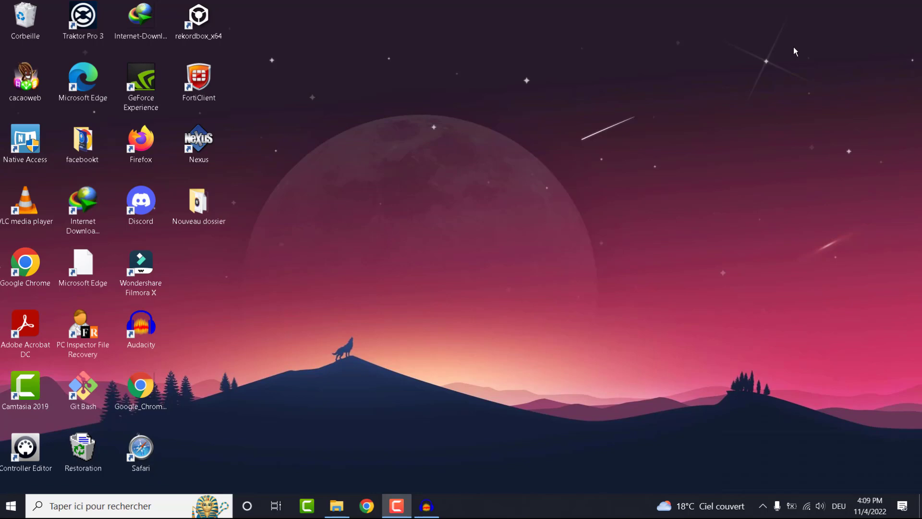
Open Paramètres through Windows search, go to Applications en arrière-plan under Confidentialité, and review which apps are allowed to run in the background.
key(super)
text(param)
key(Return)
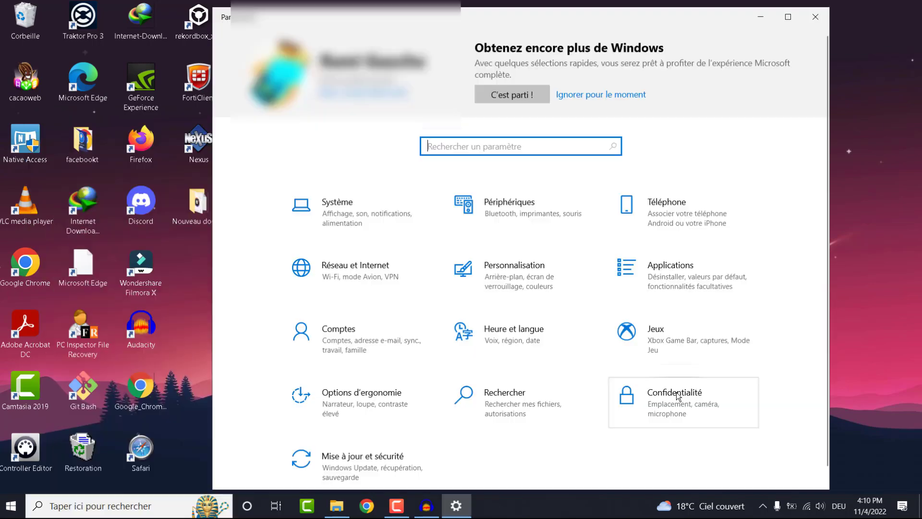
click(677, 395)
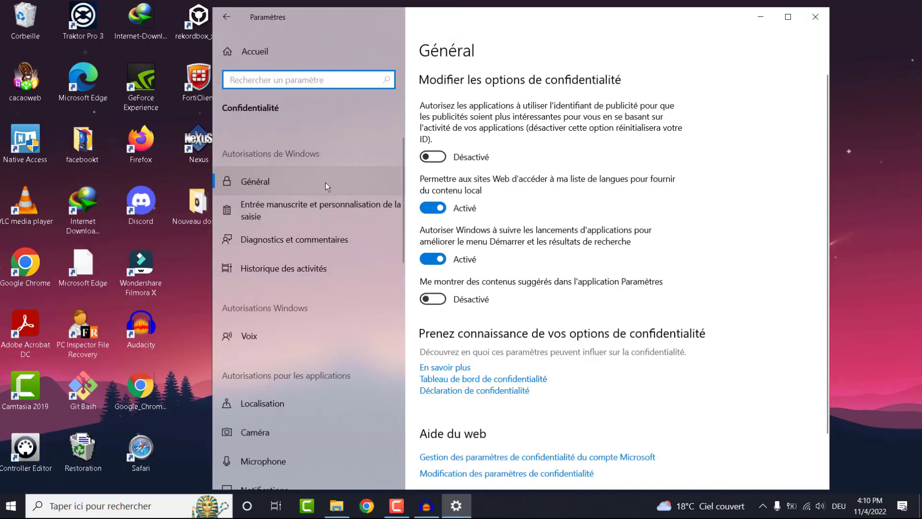
scroll(345, 284, down, 10)
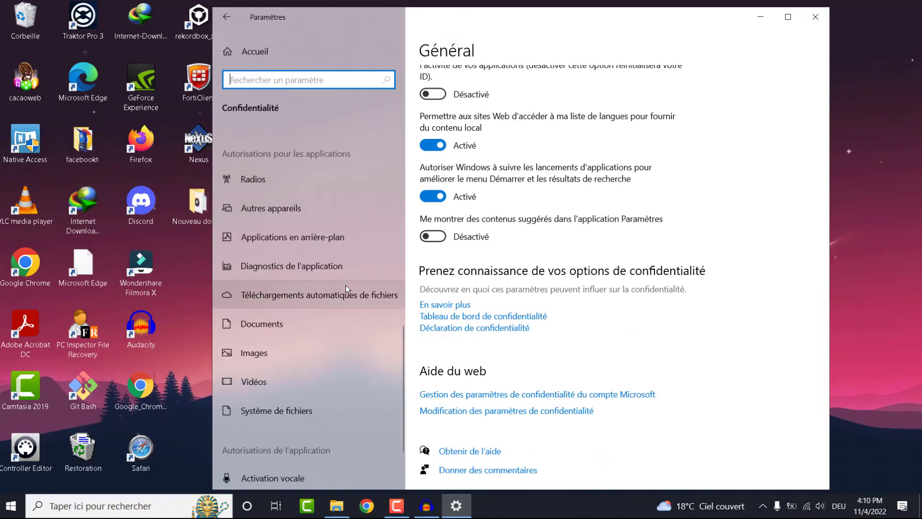
click(330, 237)
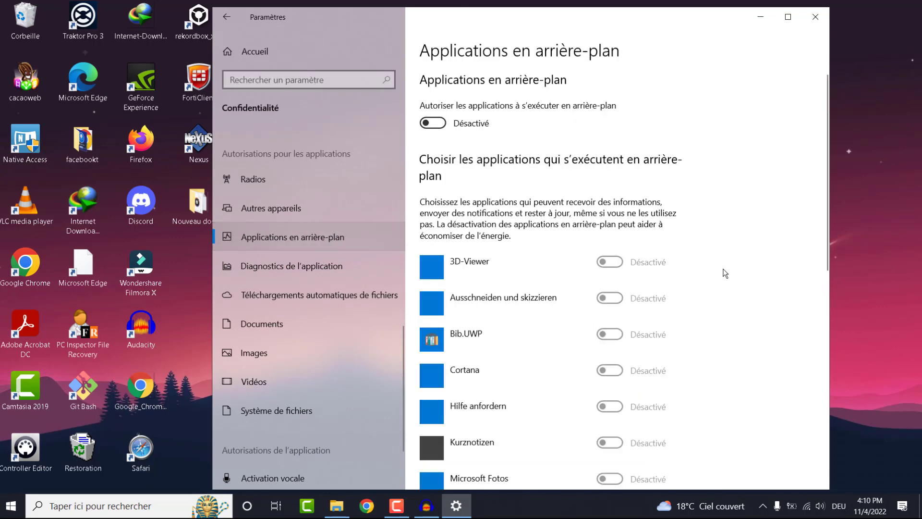
scroll(542, 283, down, 10)
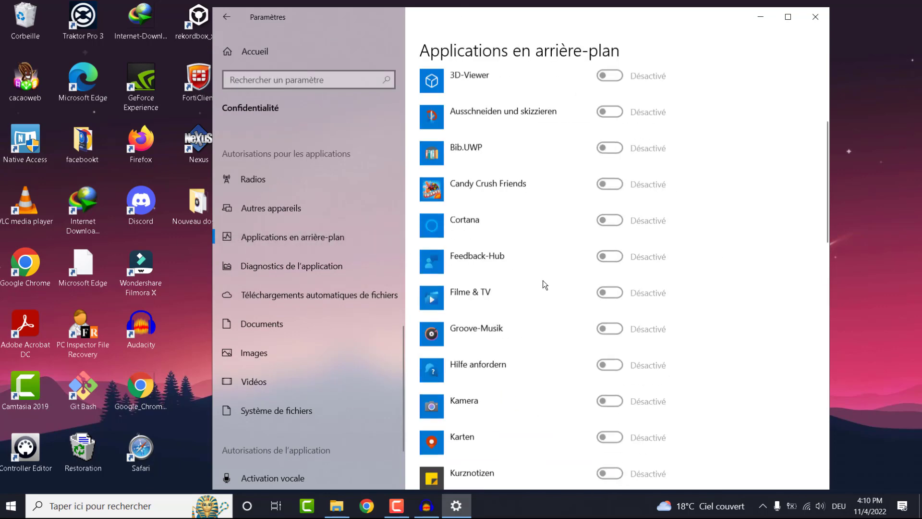
scroll(542, 282, down, 8)
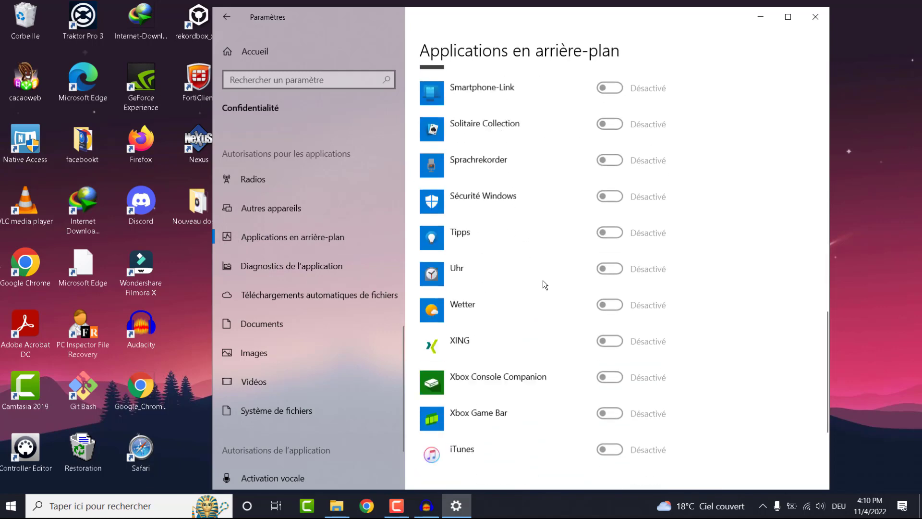
scroll(540, 276, up, 18)
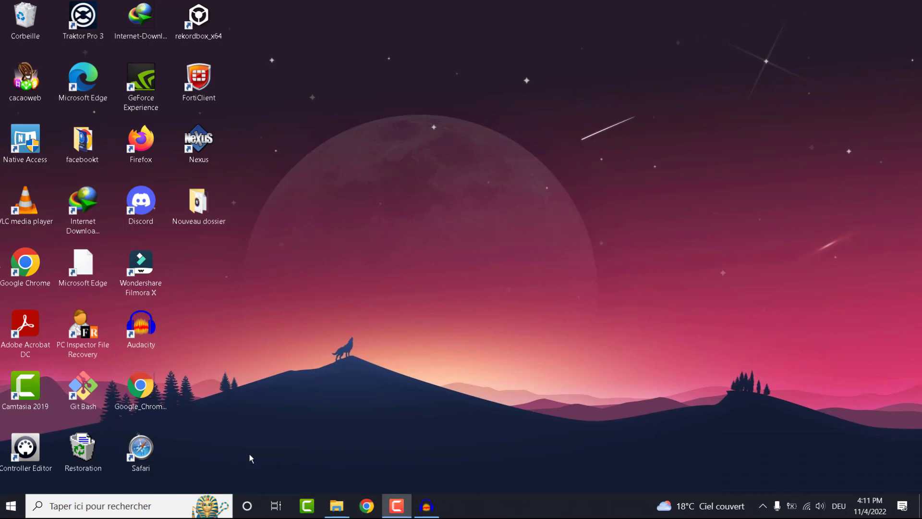
Open Paramètres through Windows search, check the Windows Update status under Mise à jour et sécurité, and close Paramètres.
click(152, 513)
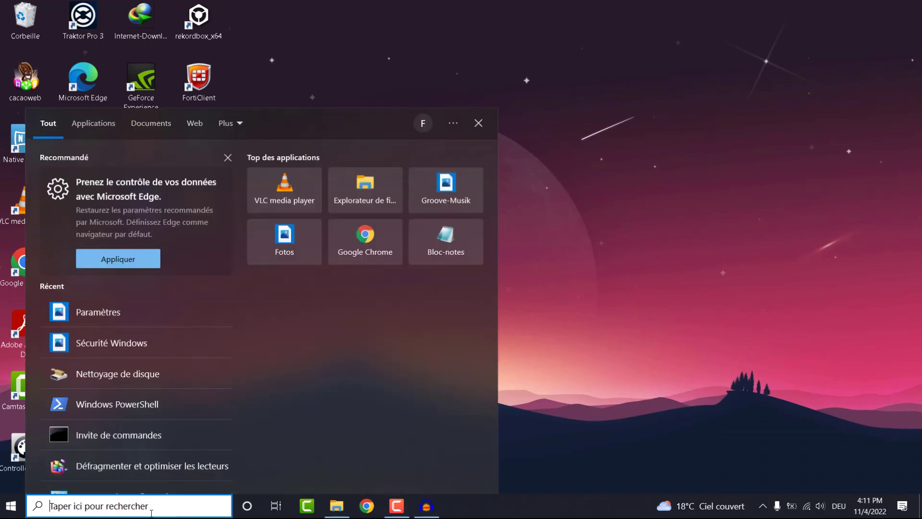
text(par)
click(99, 173)
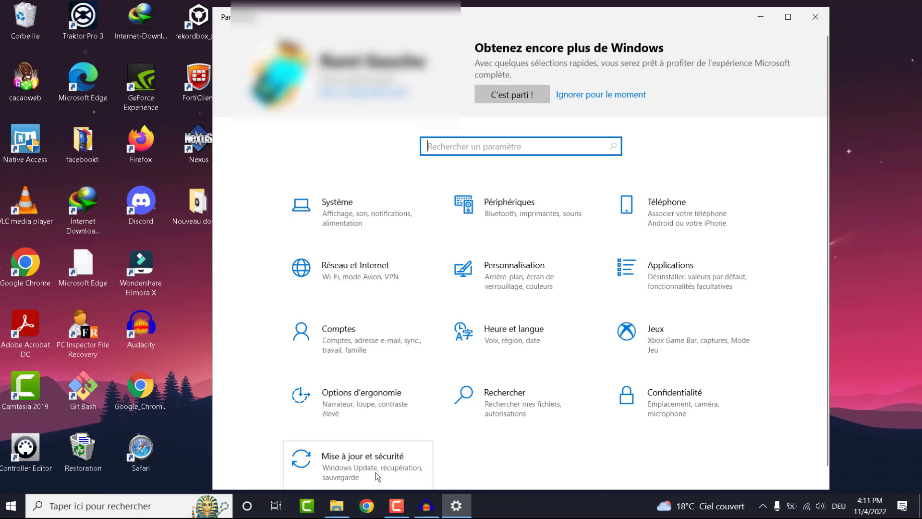
click(375, 465)
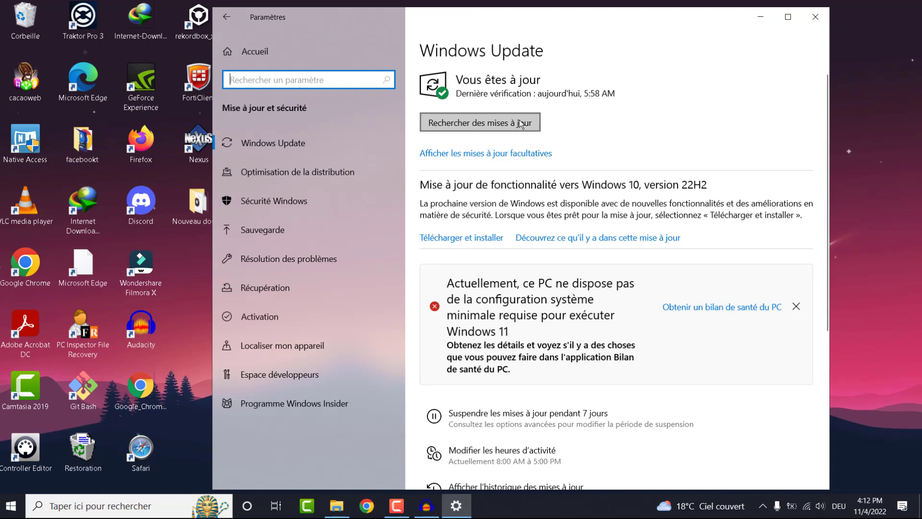
click(807, 19)
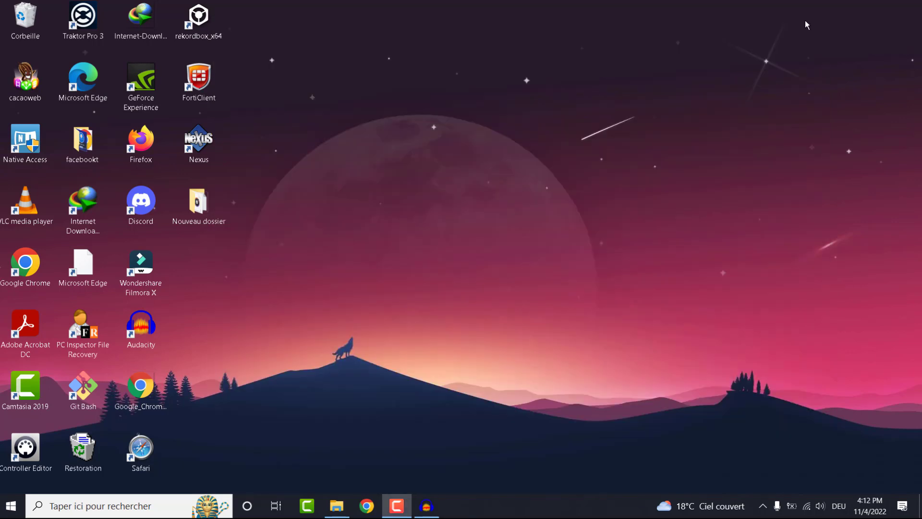